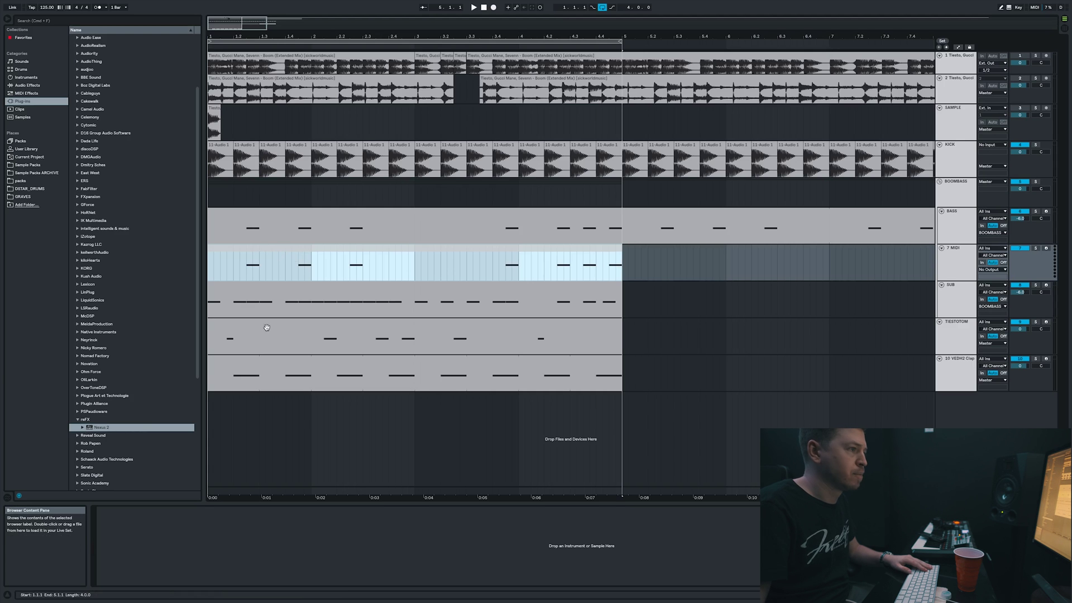
- Solo the KICK and SUB tracks and play them together from the start of the loop
click(211, 309)
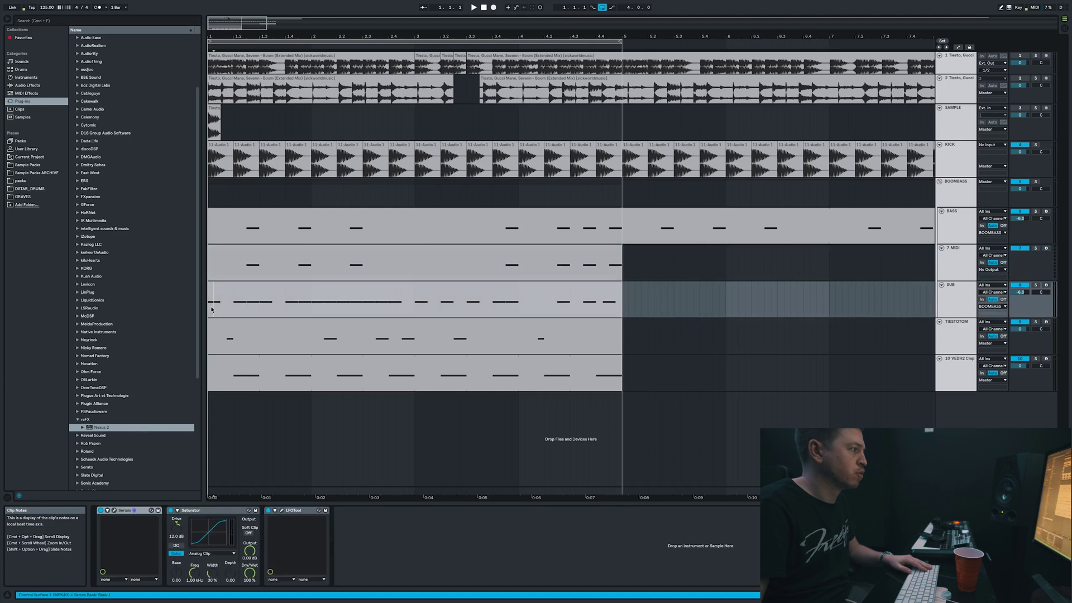
click(1035, 145)
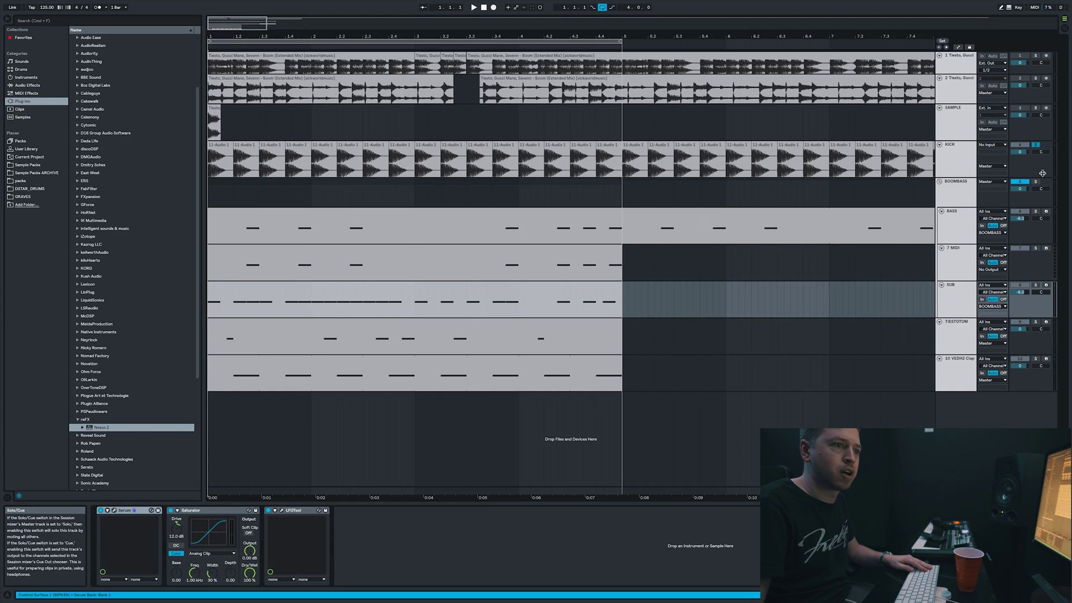
click(1035, 285)
key(space)
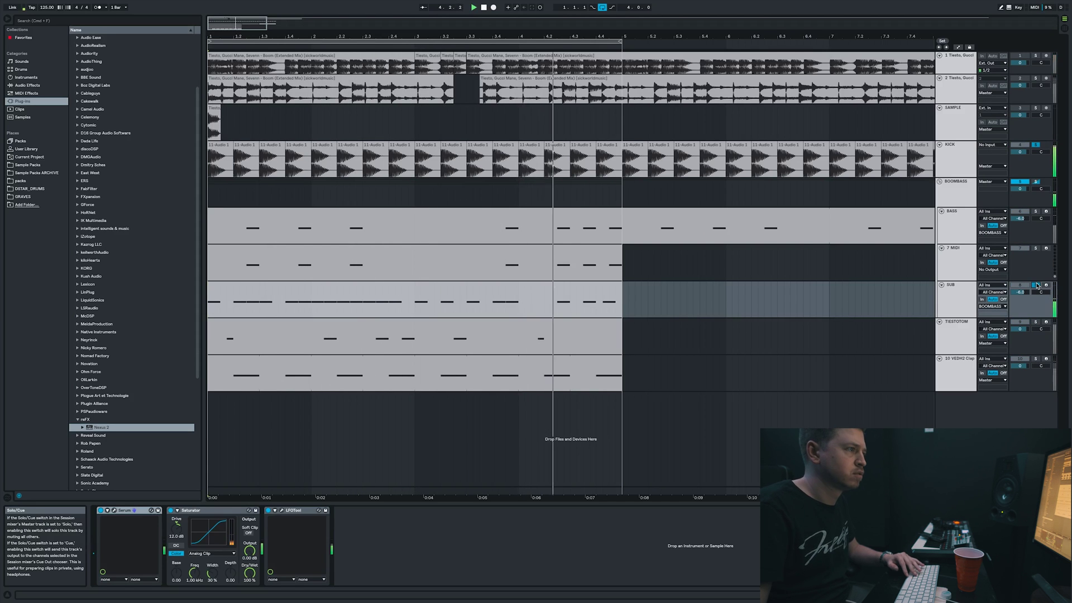
click(1036, 286)
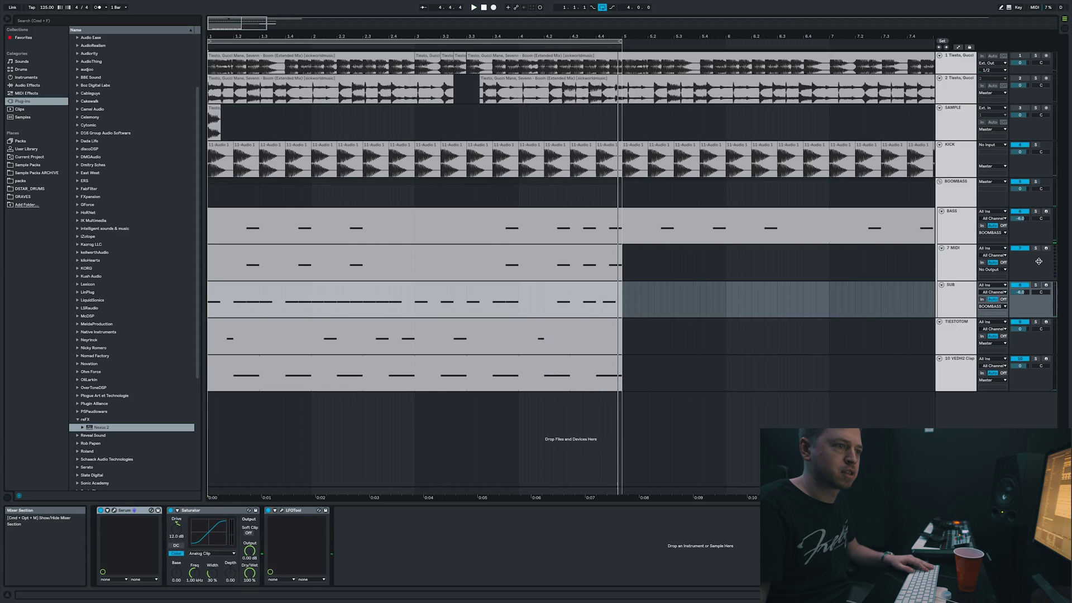
- Solo the SUB and TIESTOTOM tracks, play them together, and clear the solos
click(1035, 285)
super+click(1035, 322)
key(space)
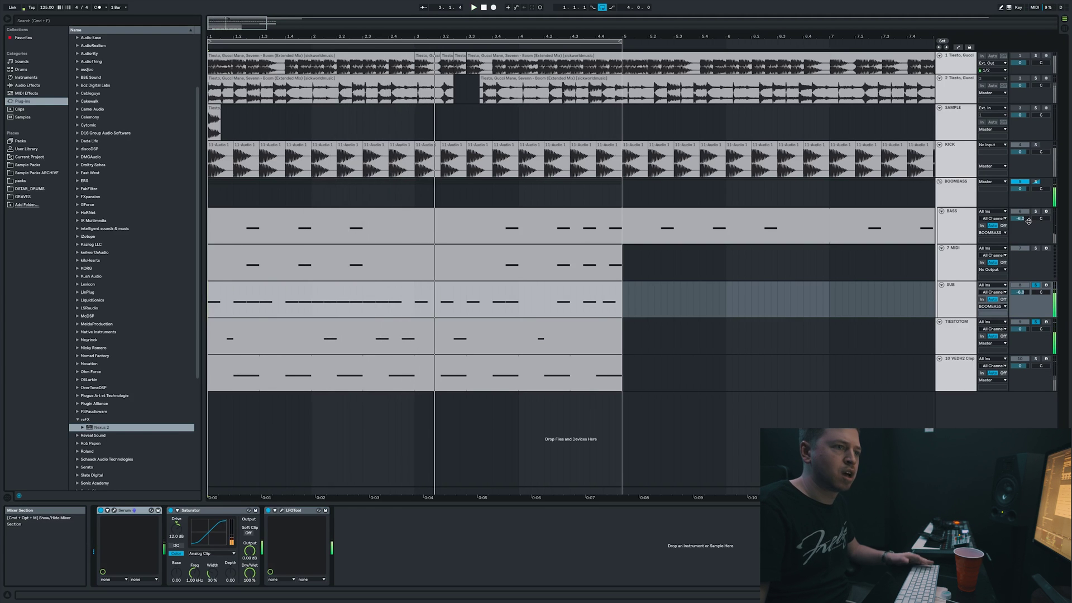
click(1035, 286)
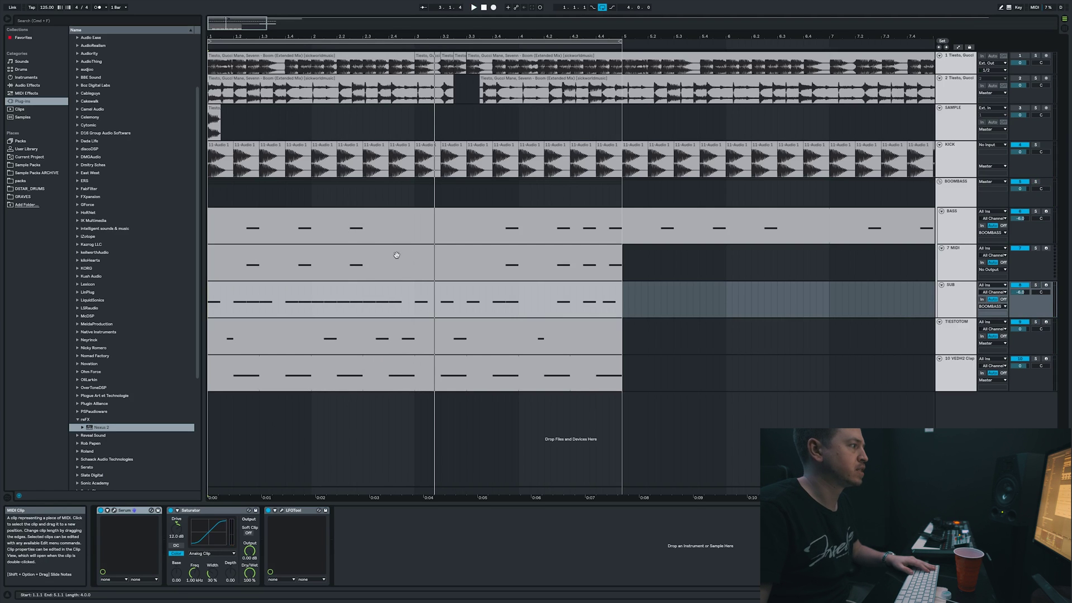
click(210, 302)
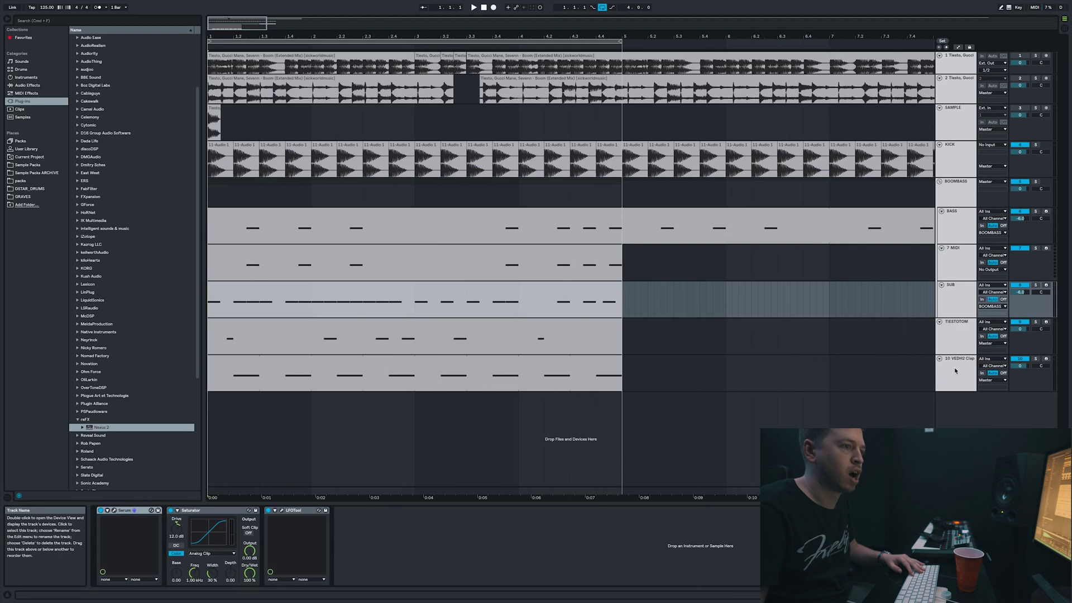
click(934, 372)
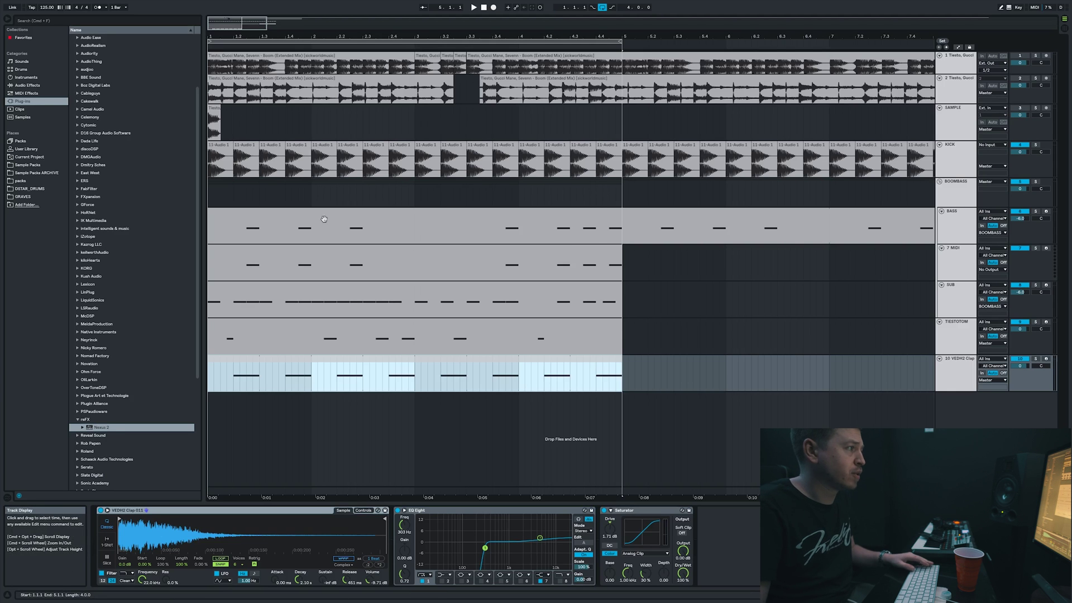
click(952, 174)
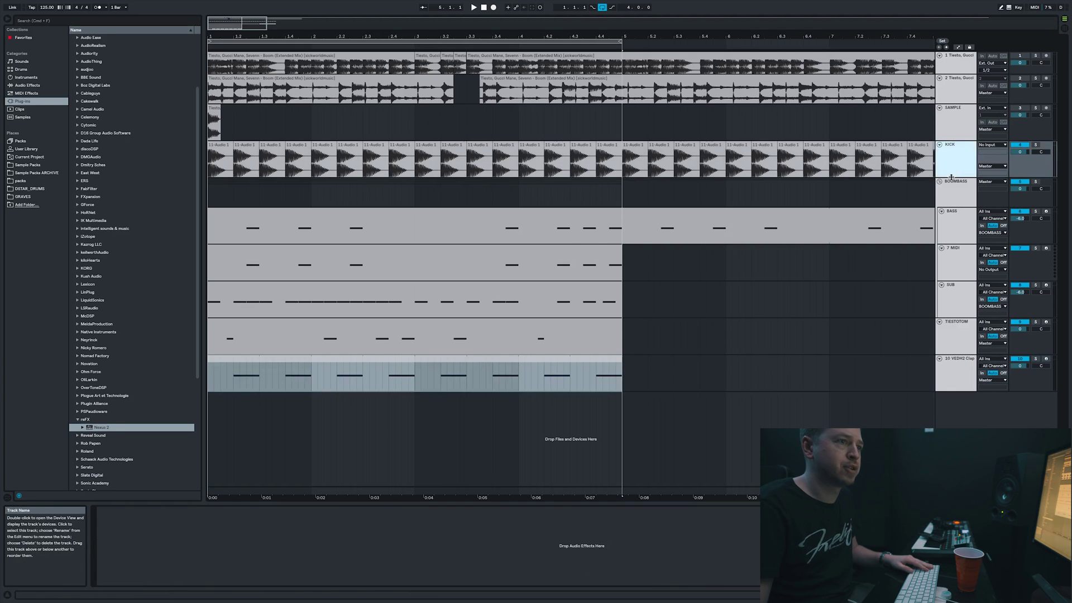
click(953, 192)
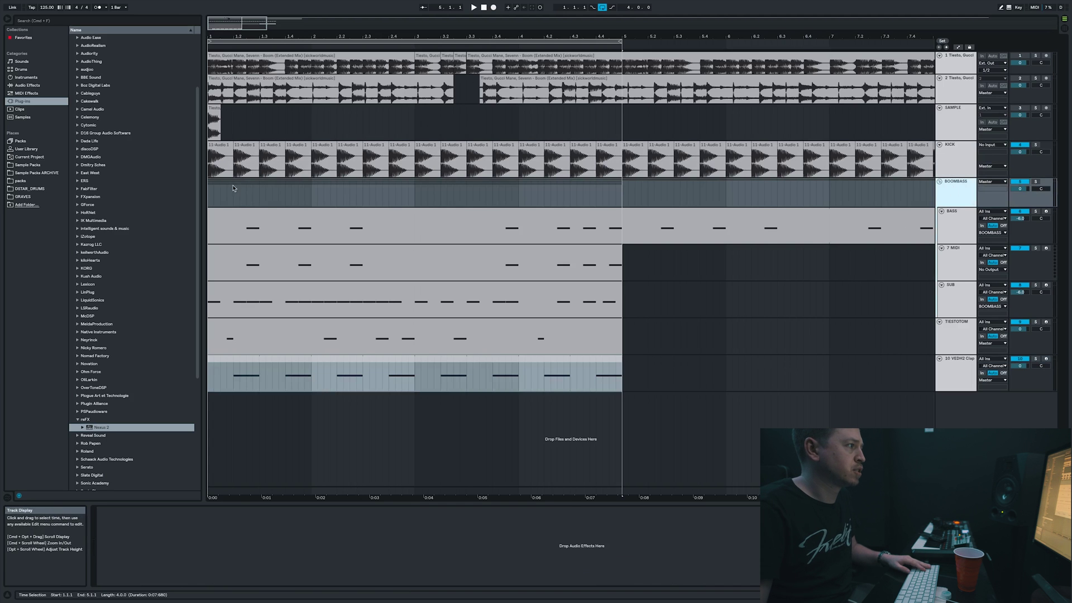
- Insert a new MIDI track below the BASS track and copy the first four bars of the BASS clip onto it
click(914, 231)
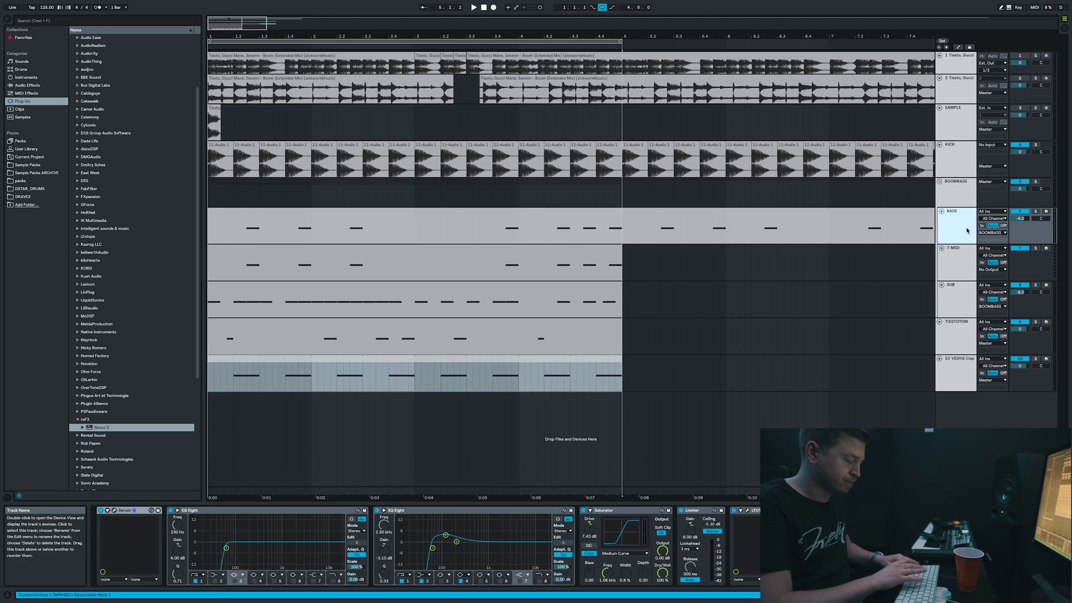
key(super+shift+t)
key(Up)
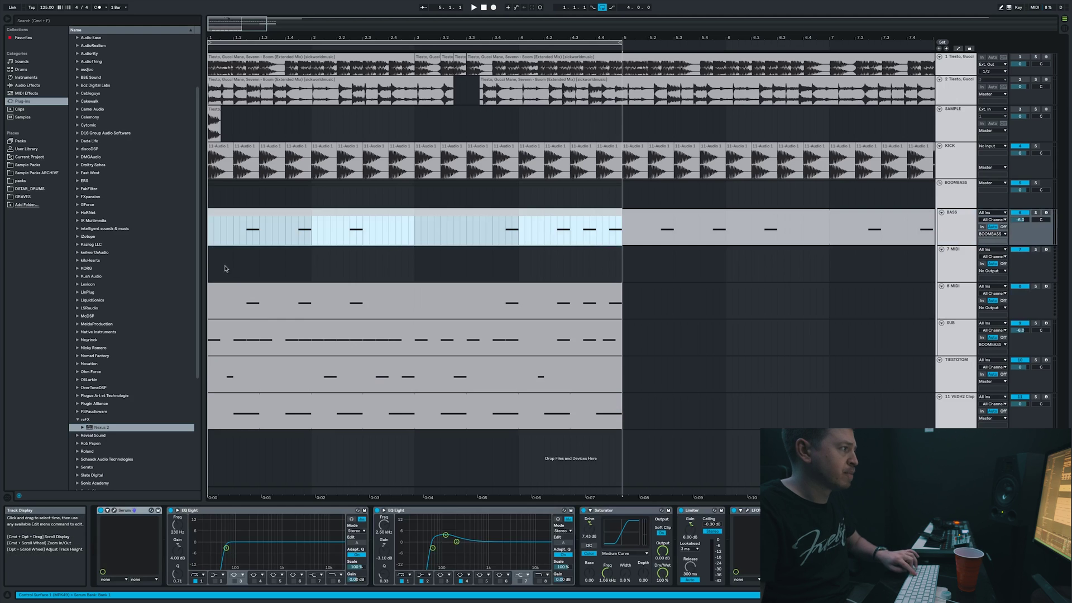
key(super+c)
key(Down)
key(super+v)
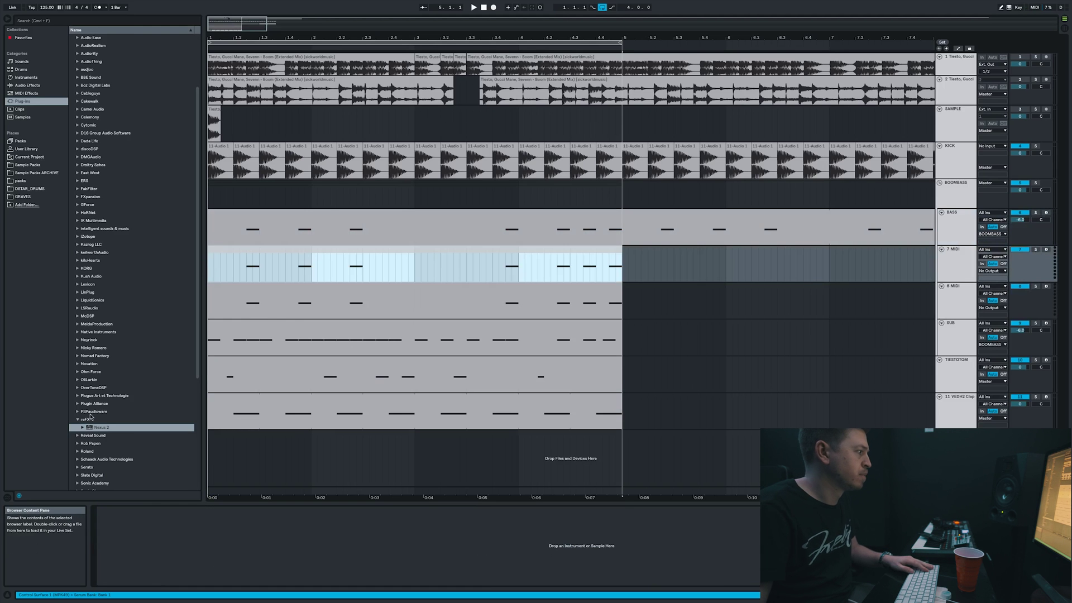
- Load the Serum instrument from Xfer Records onto the new MIDI track
click(78, 420)
scroll(82, 435, down, 5)
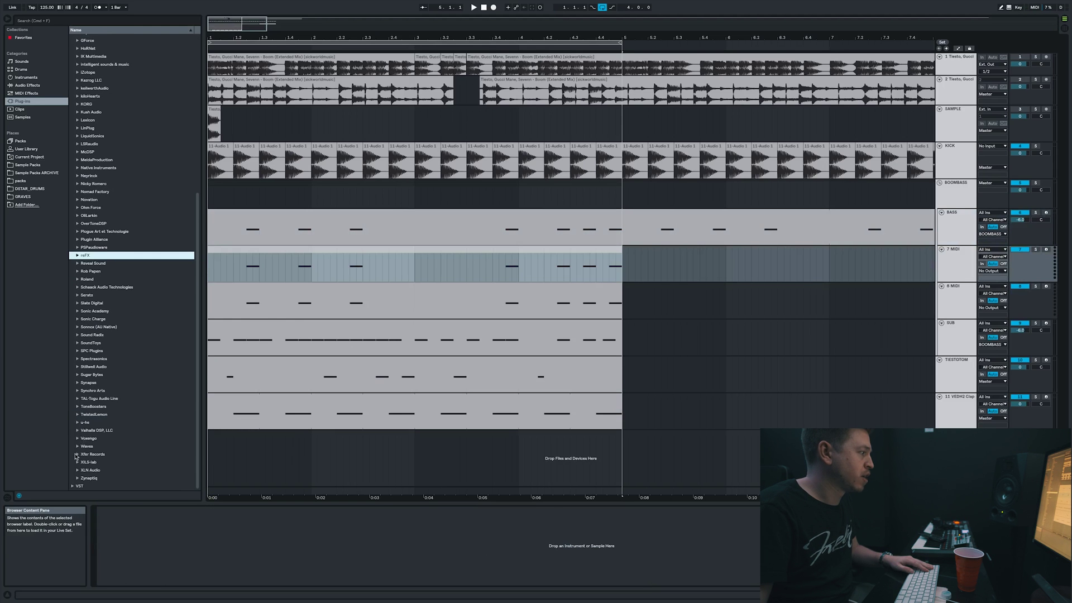
click(76, 455)
click(115, 445)
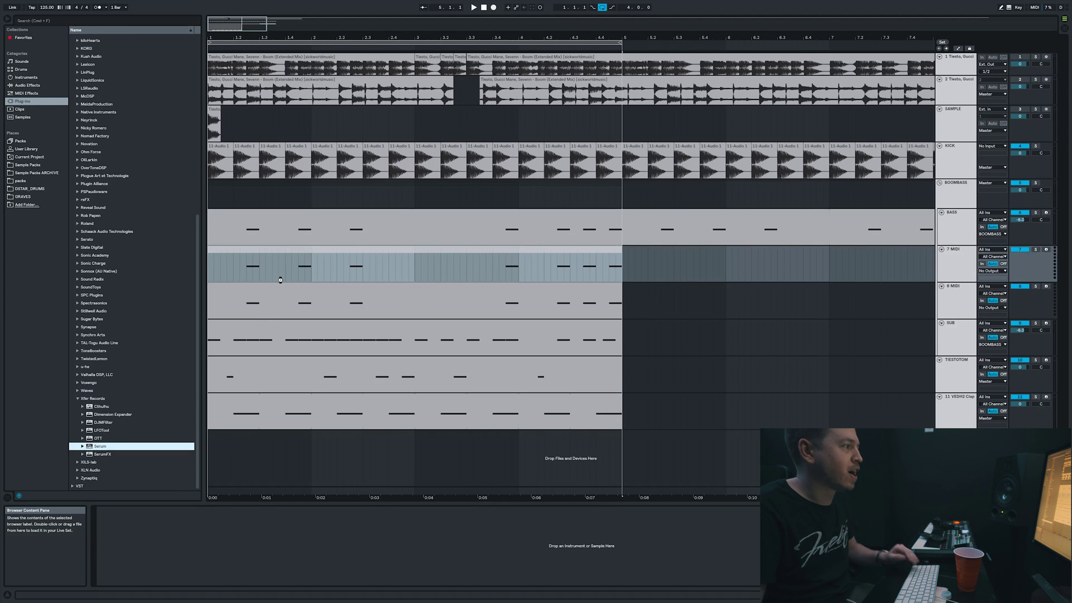
drag(274, 287, 279, 273)
- Load the Modern Talking wavetable into Serum's oscillator A and raise its wavetable position
click(467, 229)
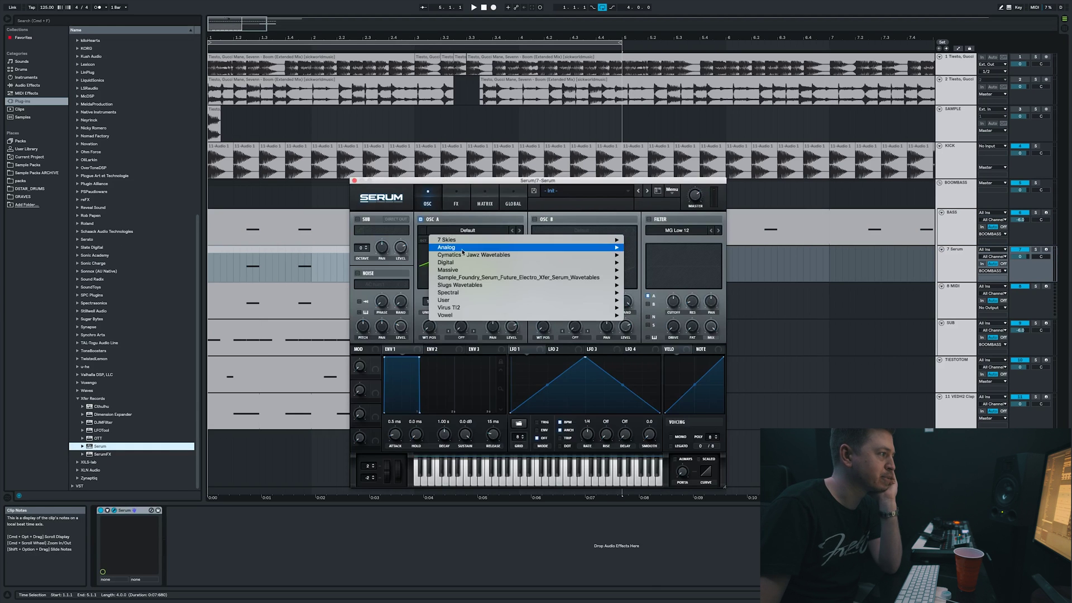
mouse_move(558, 270)
click(652, 452)
drag(435, 324, 434, 298)
- Open the MIDI clip on the Serum track and lower the track's volume
click(272, 247)
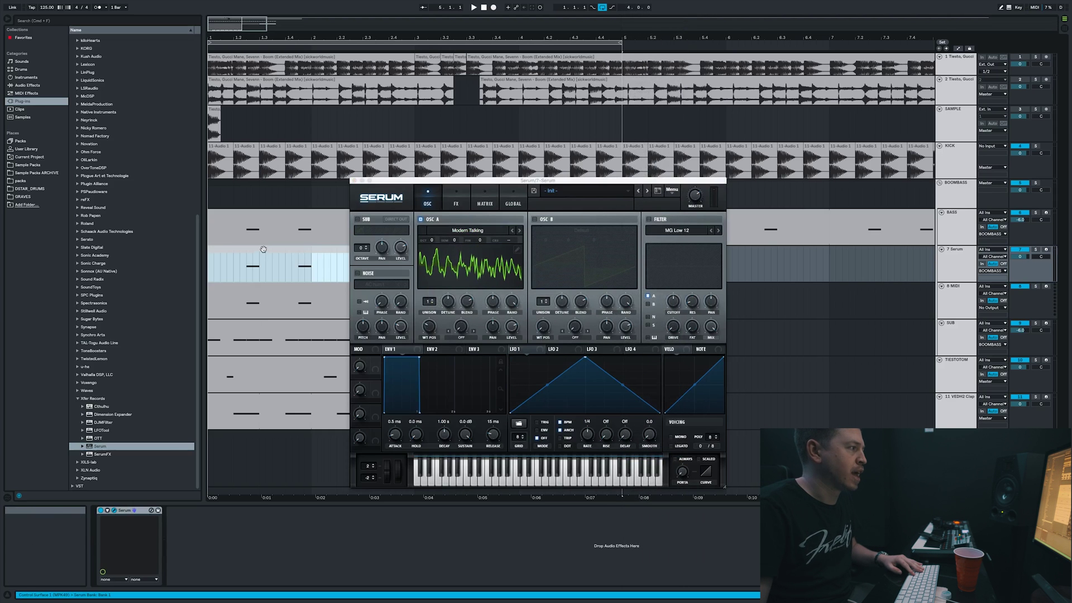
double_click(238, 246)
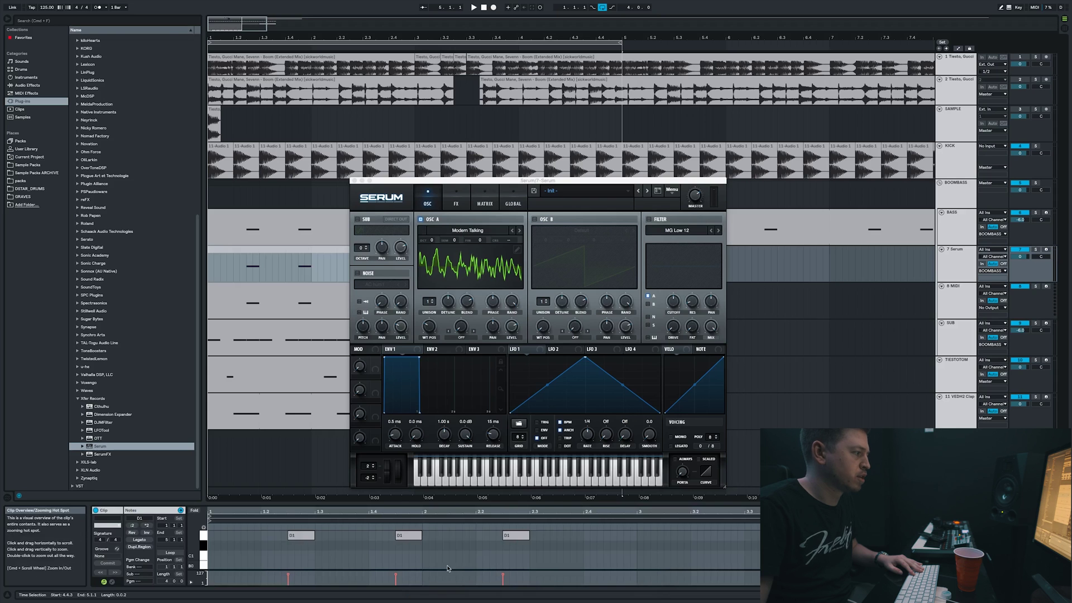
click(238, 246)
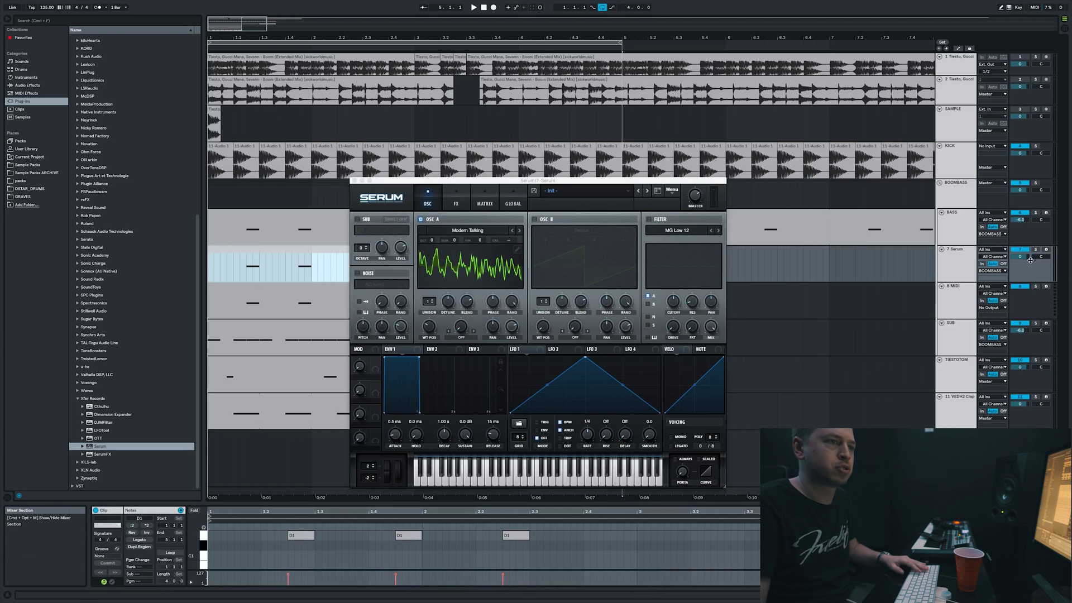
drag(1020, 256, 1026, 260)
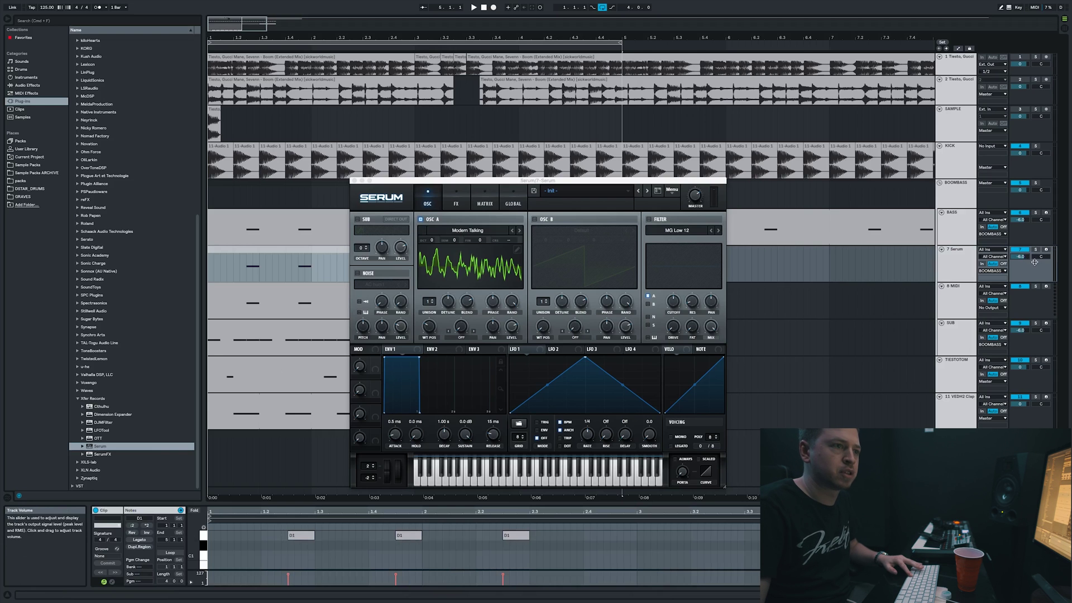
- Set Envelope 1 to minimum sustain with a 452 ms decay, and lower oscillator A's octave to -1
drag(465, 434, 466, 509)
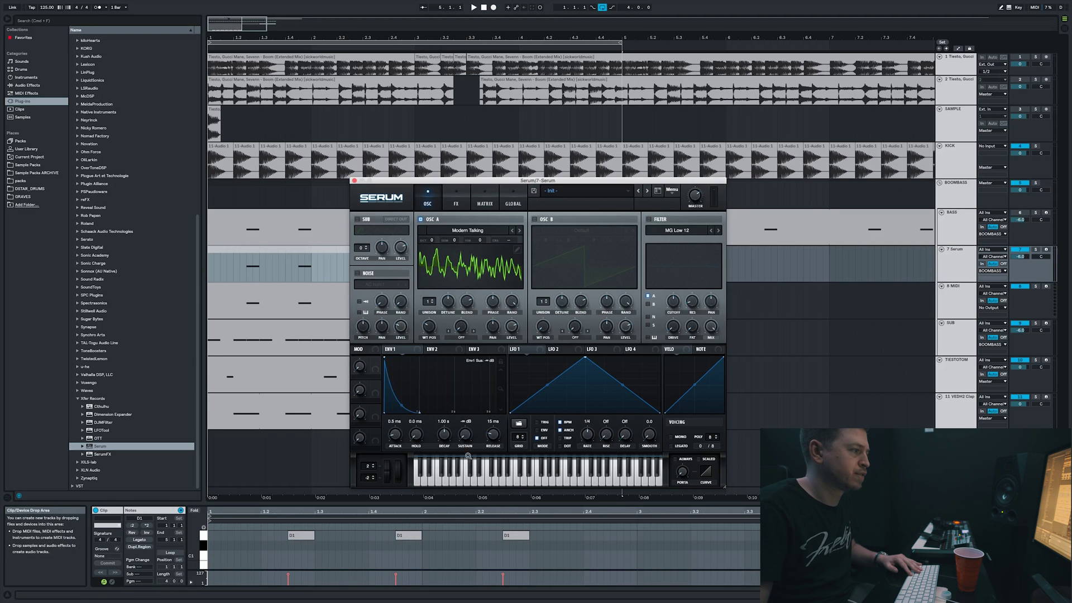
drag(444, 434, 447, 455)
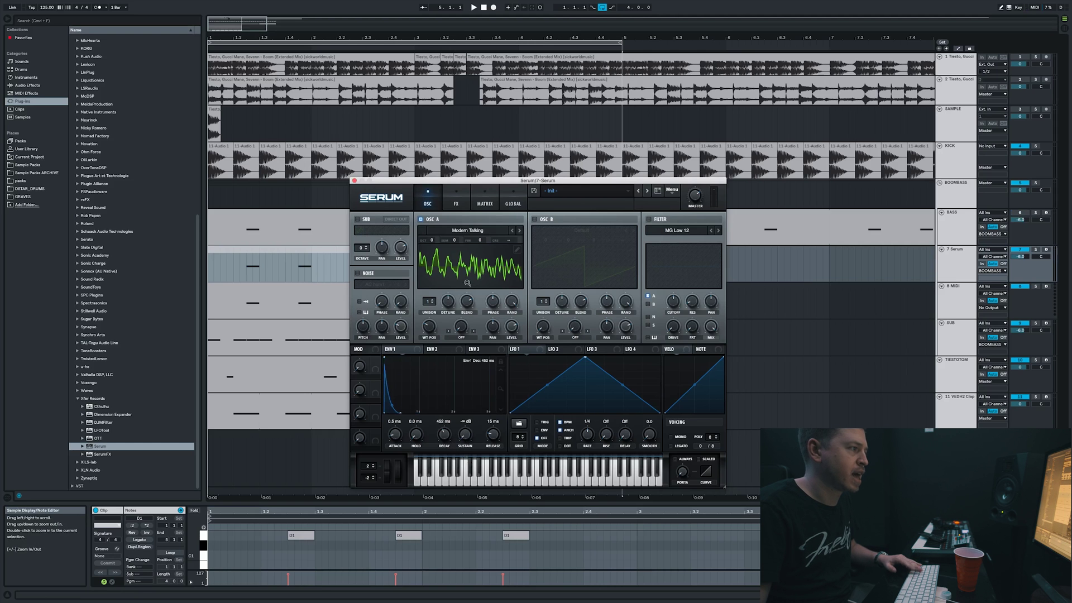
key(space)
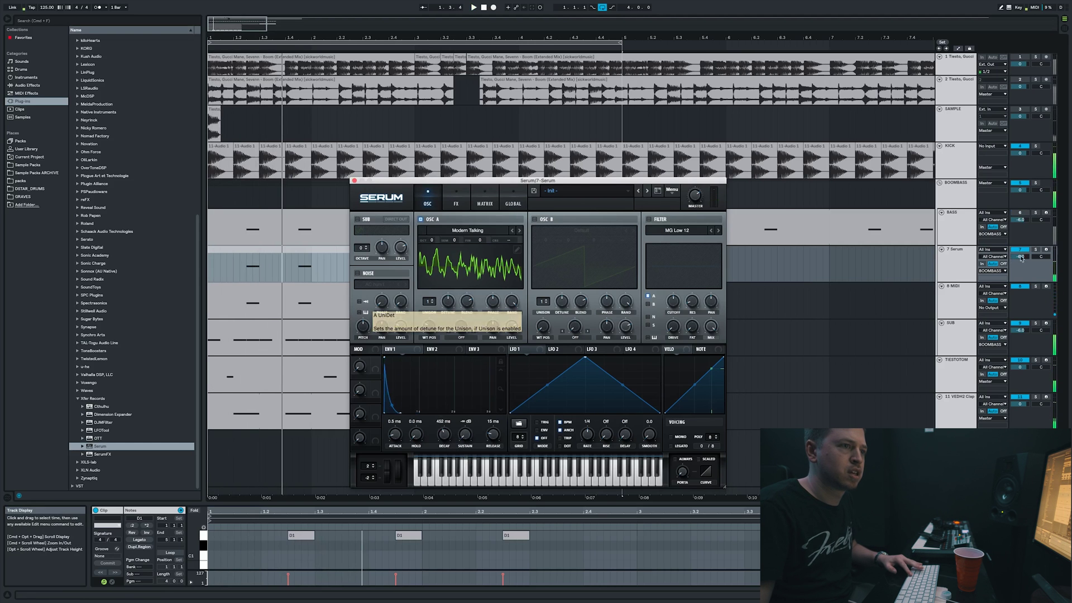
drag(430, 240, 430, 255)
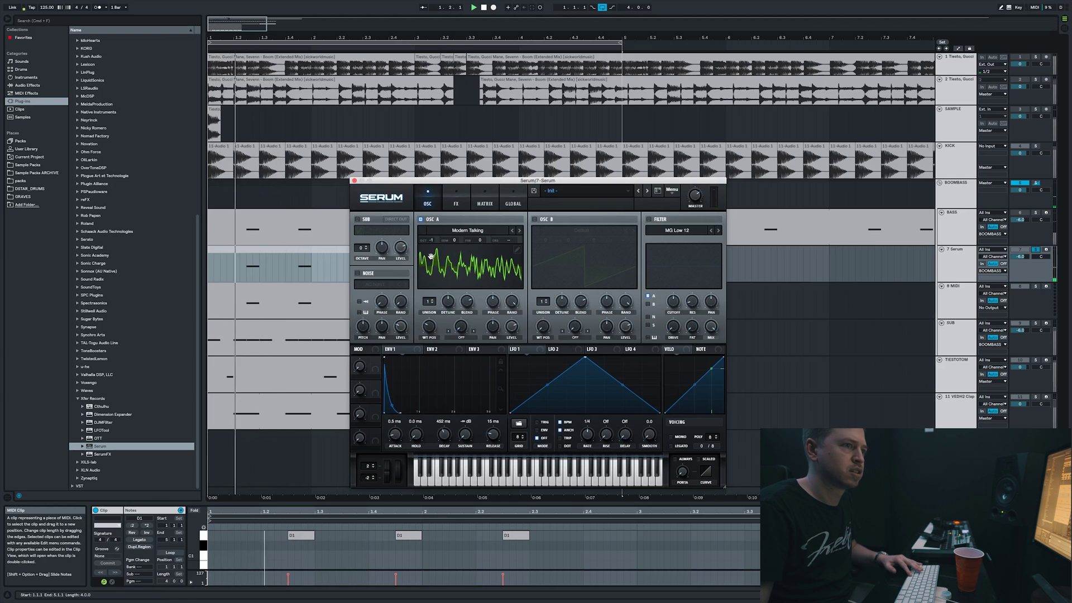
- Arm the Serum track for live playing and collapse the tracks outside the unfolded BOOMBASS group
click(1046, 251)
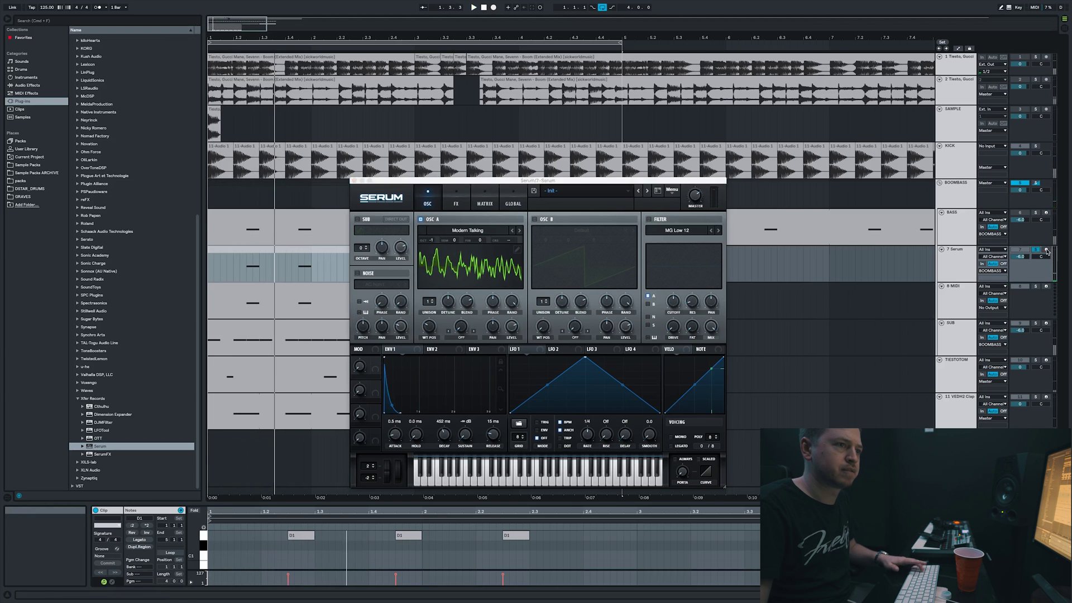
key(alt+u)
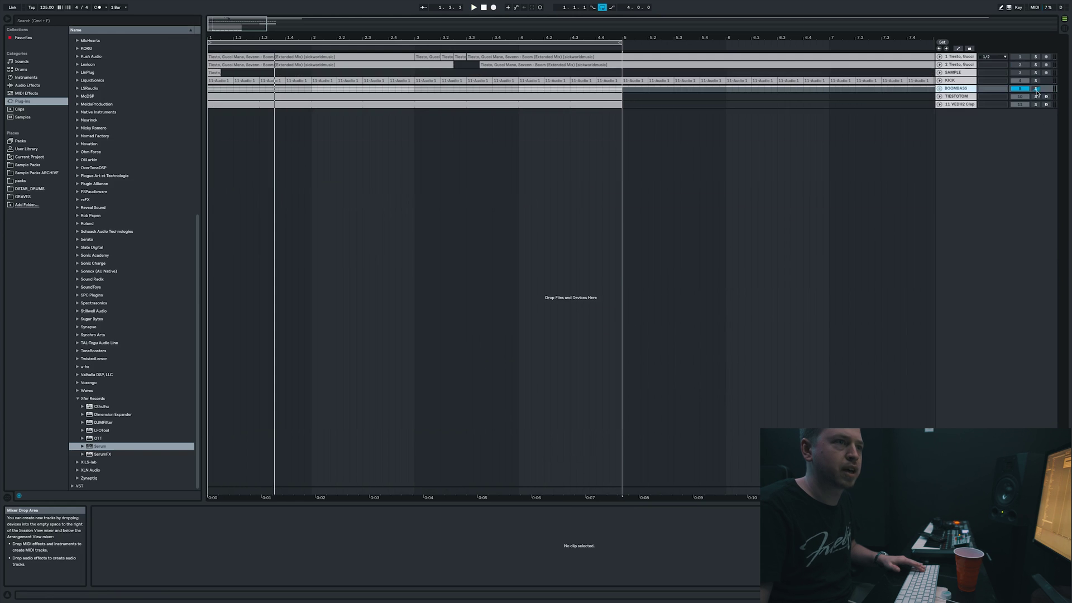
click(939, 88)
click(963, 173)
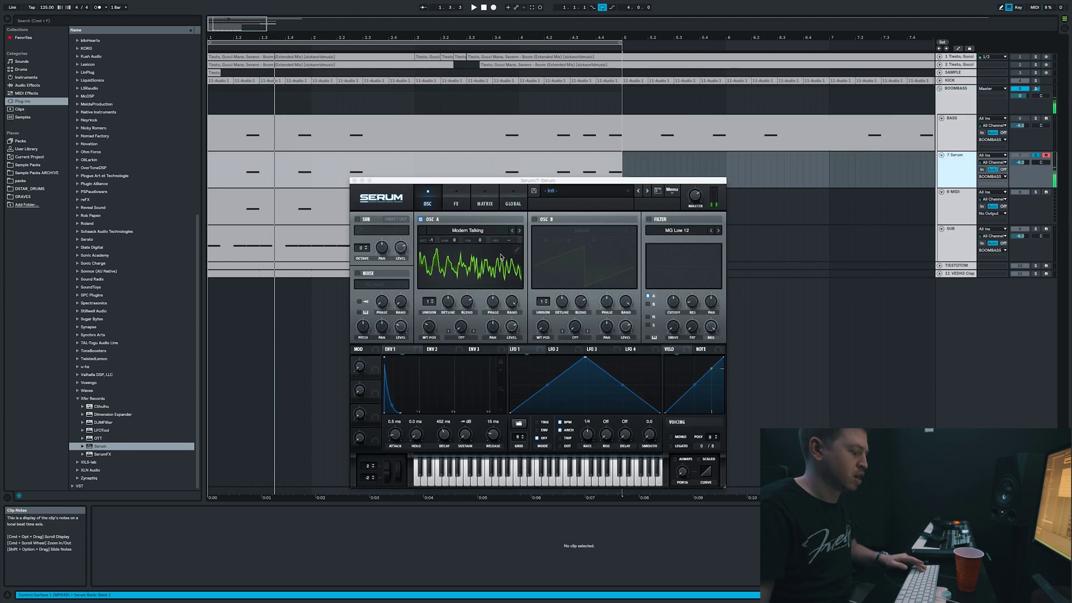
- Audition Serum on the computer keyboard in the C1 to D2 range and with its clip, and switch its voicing to mono
key(a)
key(z)
key(a)
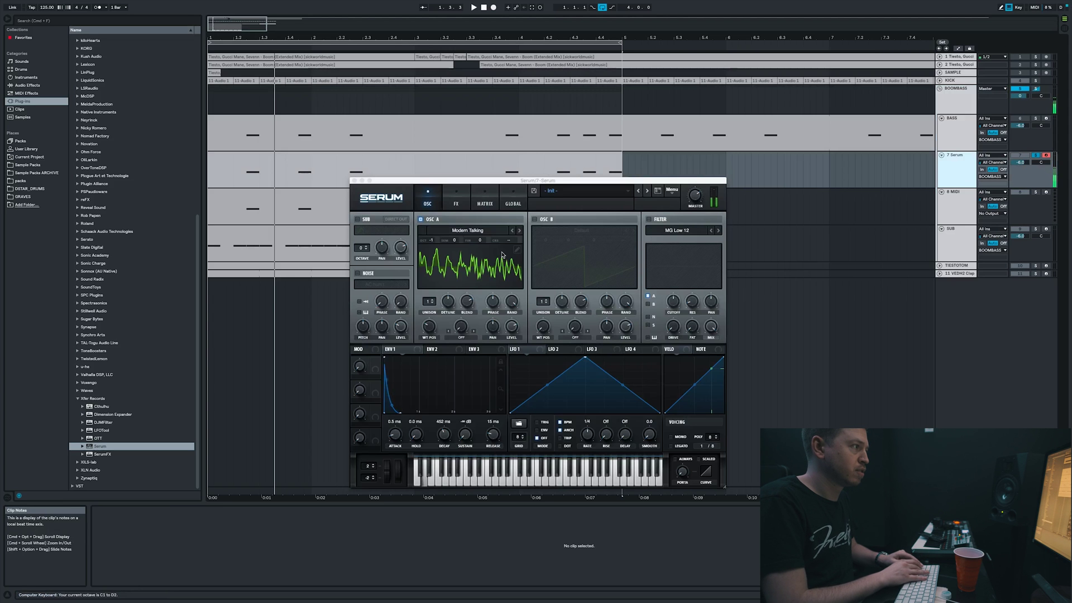
key(a)
key(space)
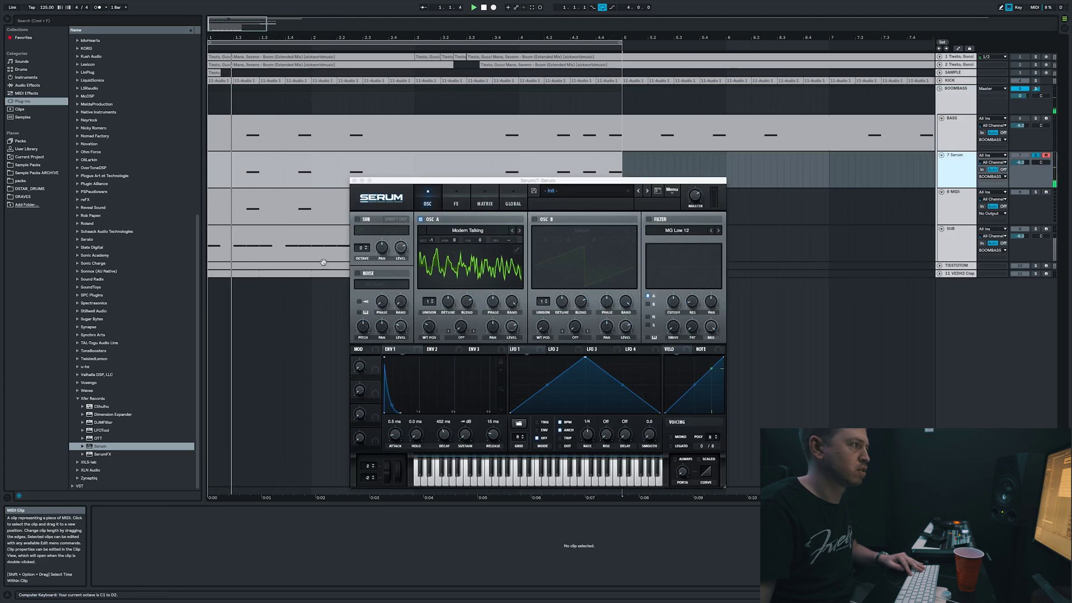
key(space)
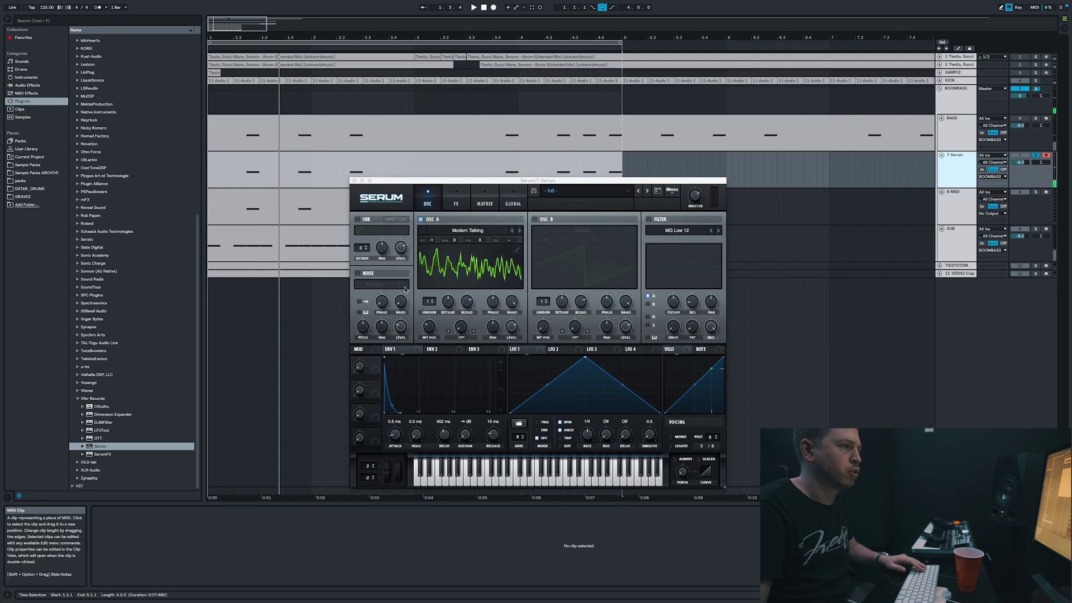
click(680, 437)
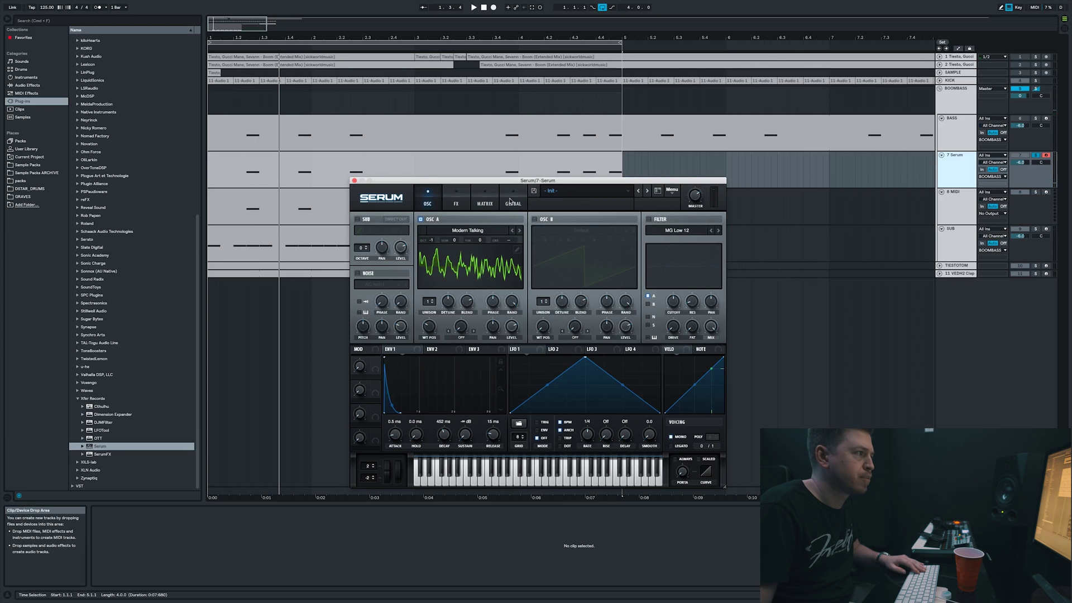
- Enable Serum's Filter effect and map Envelope 1 to its cutoff
click(454, 203)
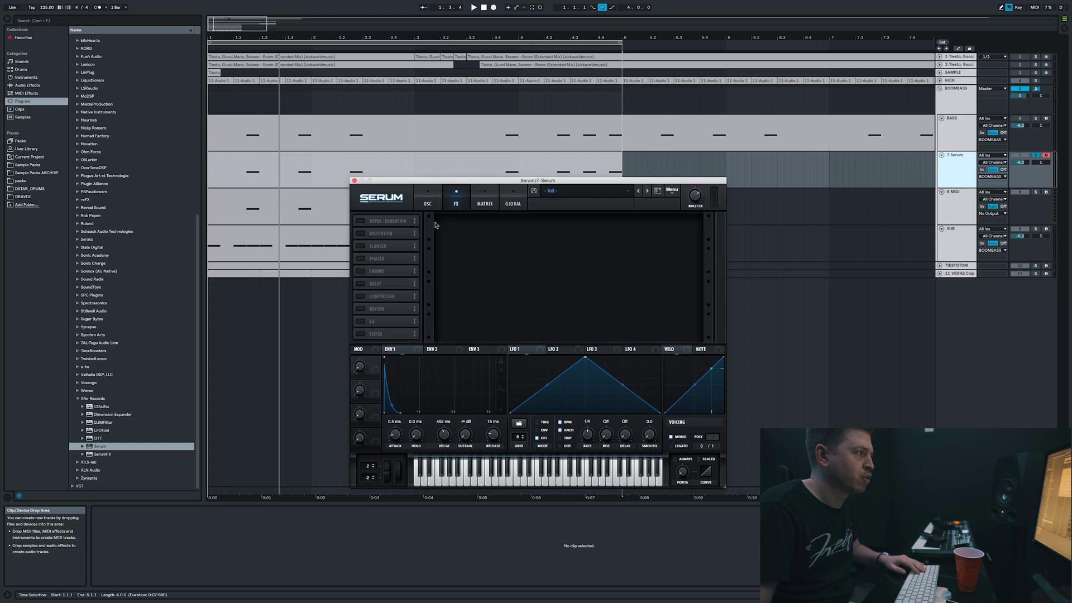
click(359, 334)
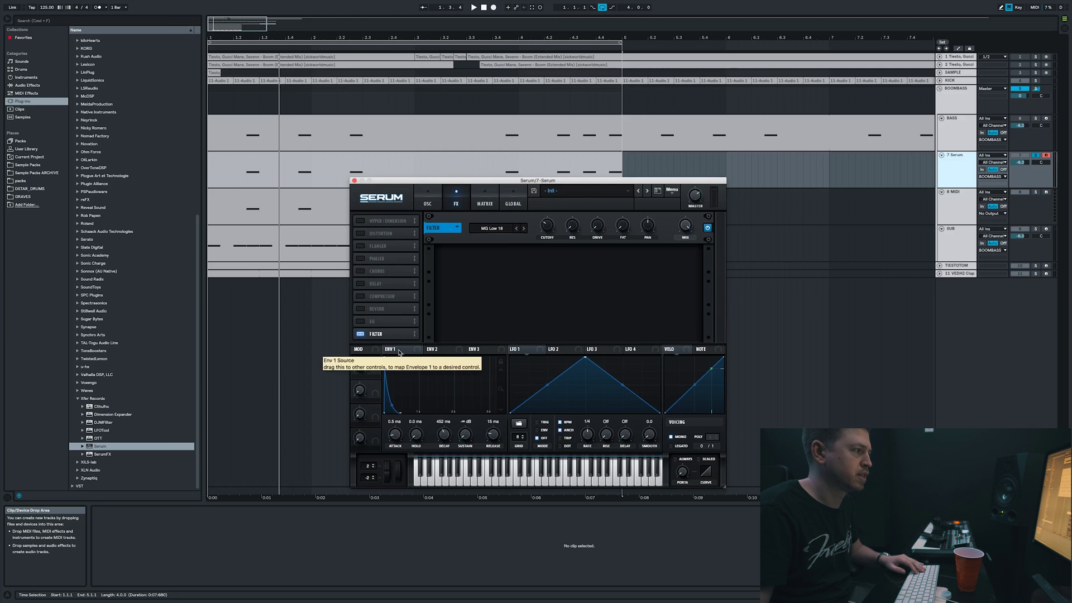
drag(397, 351, 545, 226)
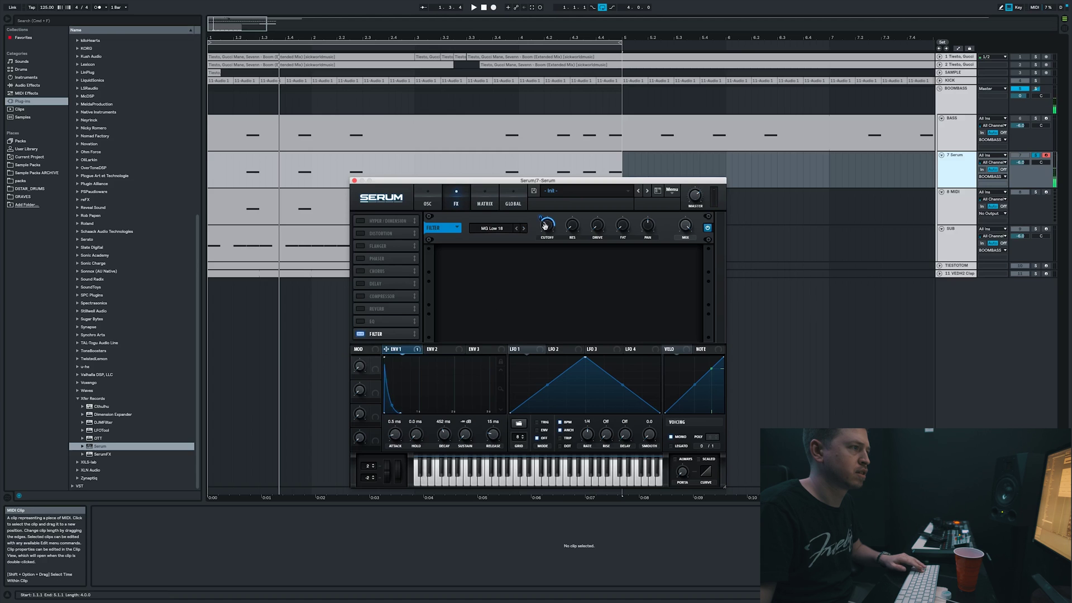
key(XF86AudioRaiseVolume)
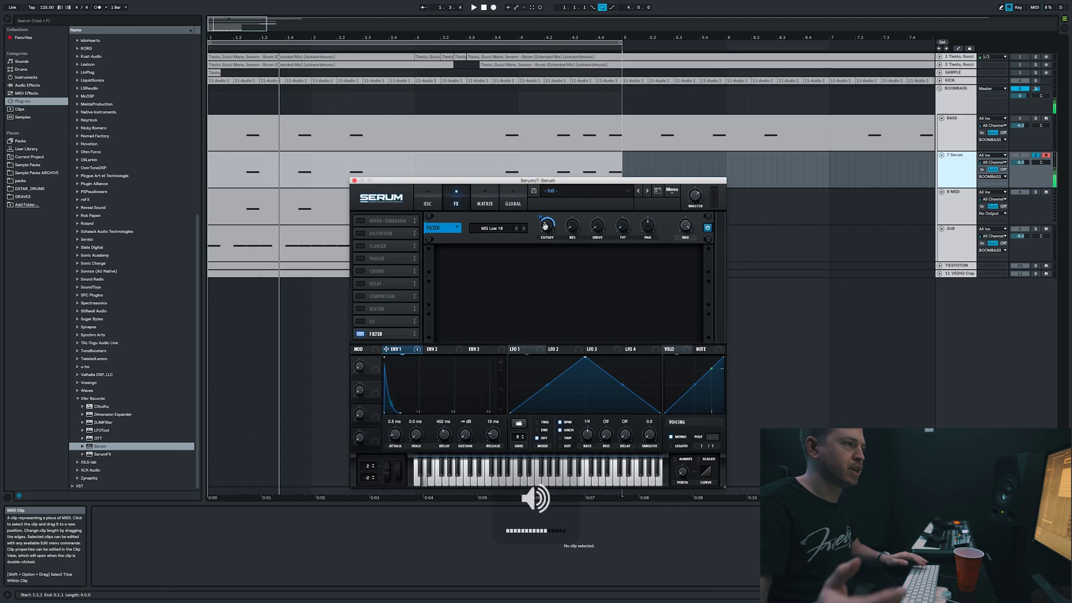
- Set the Filter effect's cutoff to 67 Hz and adjust the wavetable position of oscillator A
mouse_move(547, 225)
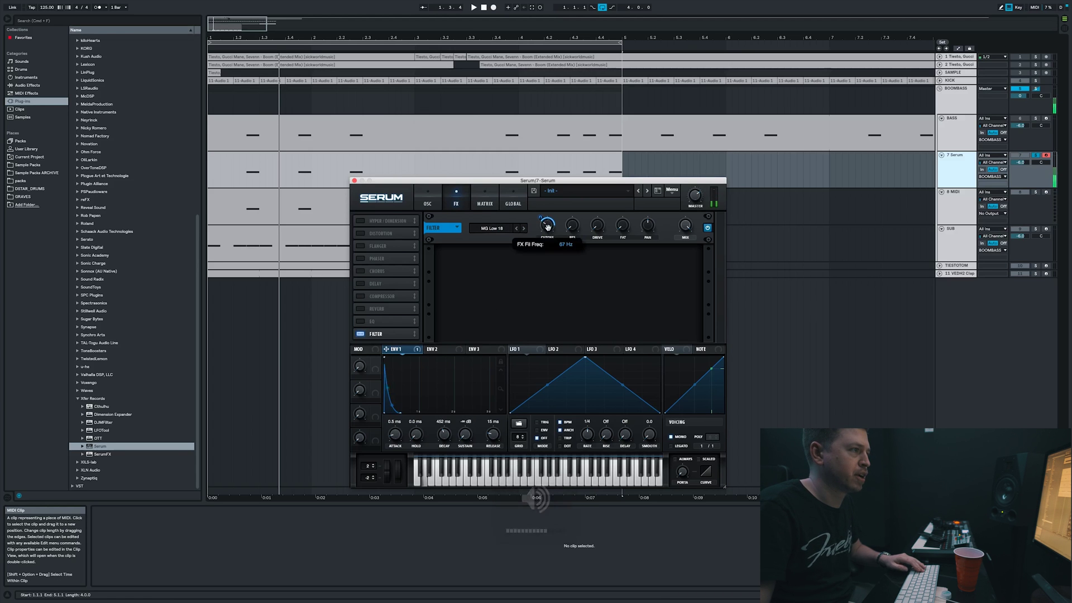
click(425, 203)
mouse_move(433, 328)
mouse_down()
mouse_move(436, 287)
mouse_move(439, 362)
mouse_move(441, 345)
mouse_up()
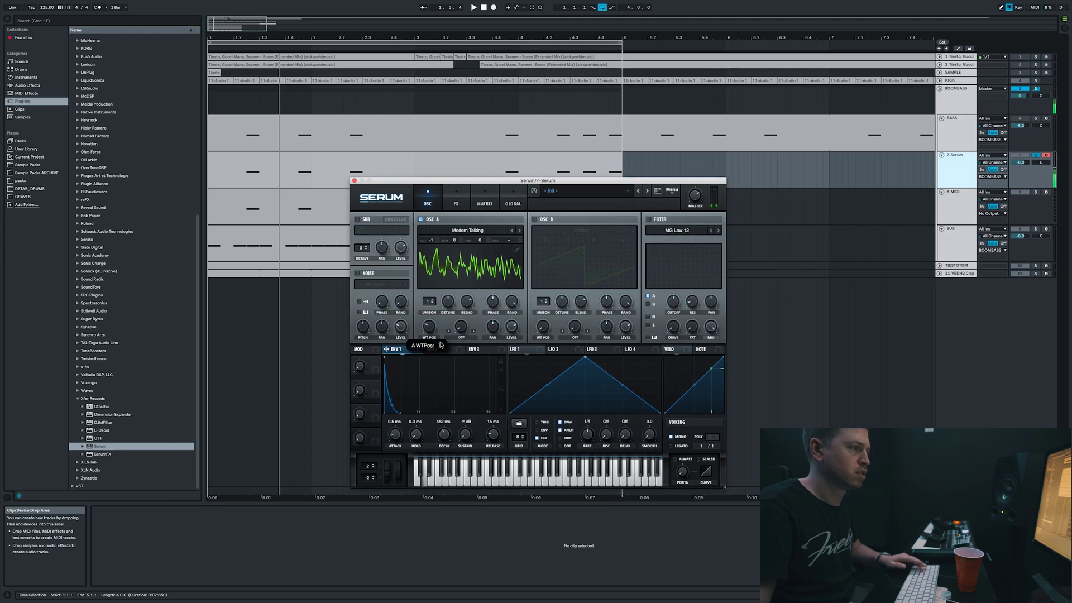
- Set the Filter effect's drive to 15% and enable the Hyper/Dimension effect
click(456, 203)
mouse_move(598, 222)
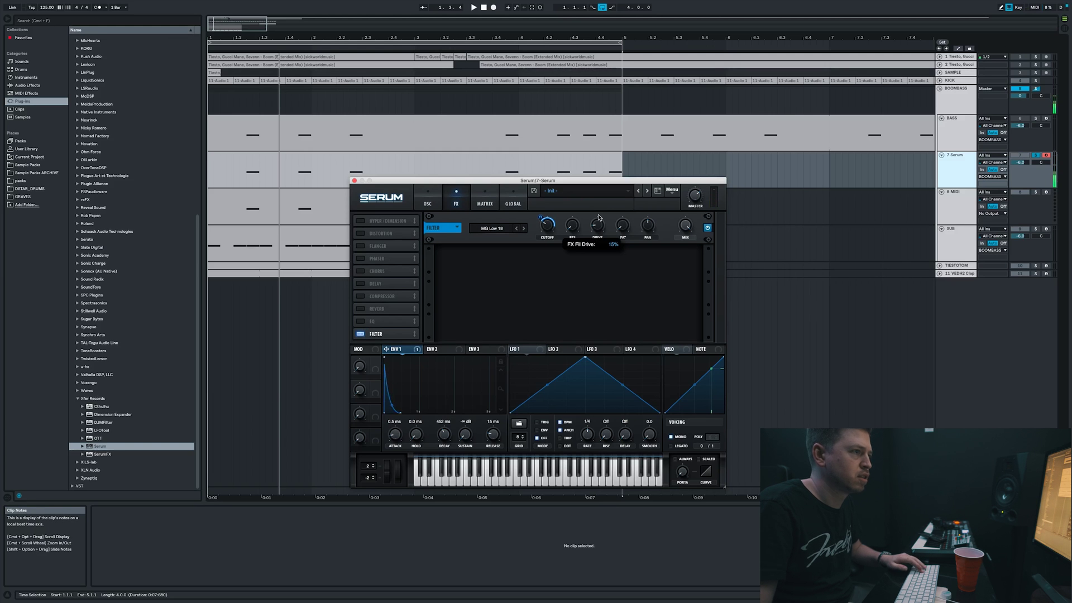
click(360, 221)
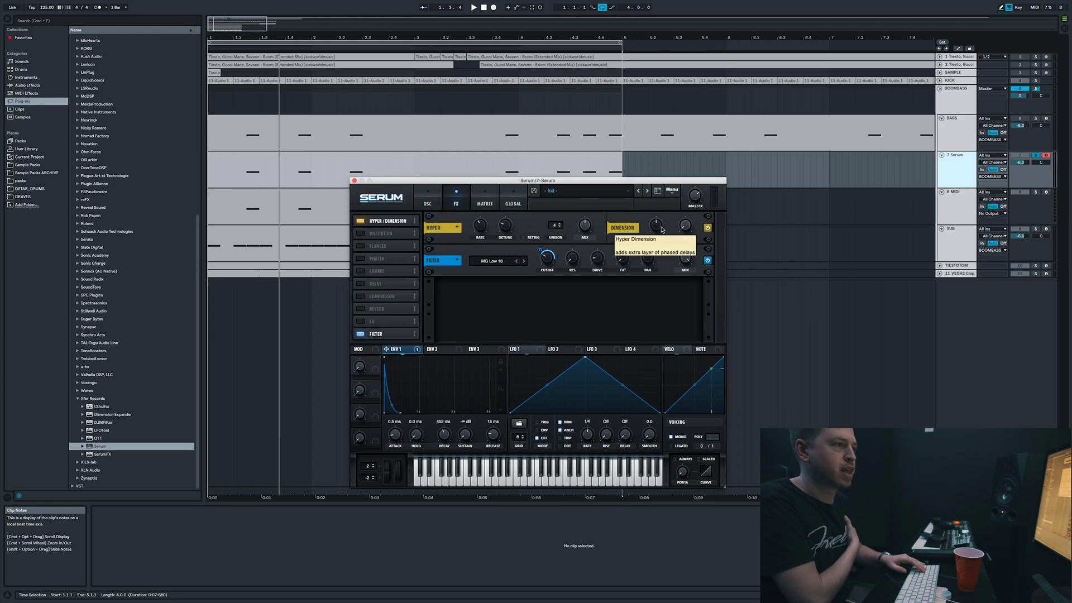
- Try the Bend +/- warp mode on oscillator A and adjust its amount
click(427, 203)
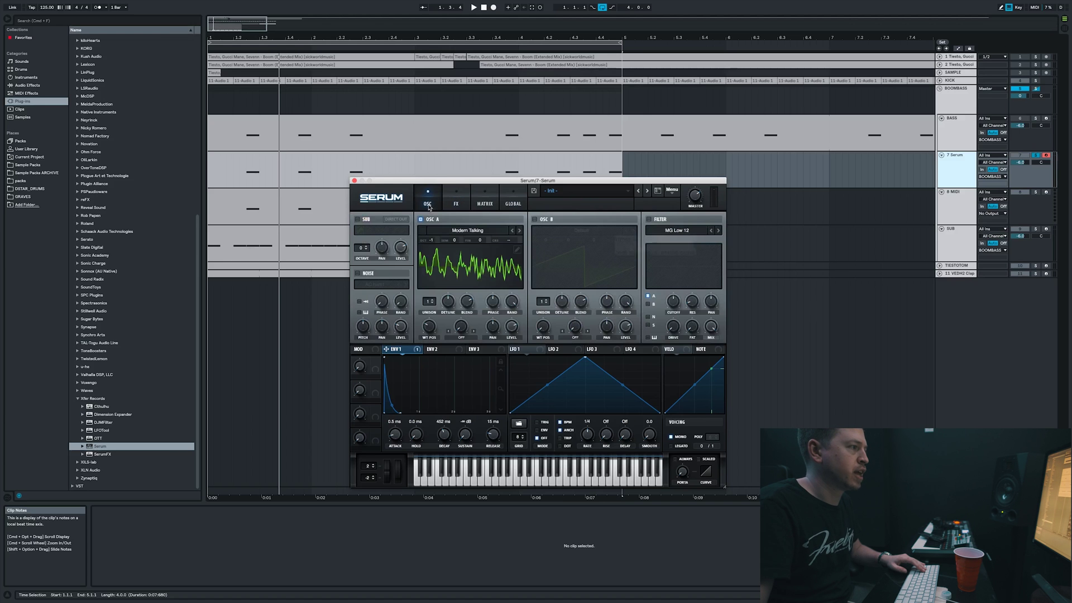
click(469, 342)
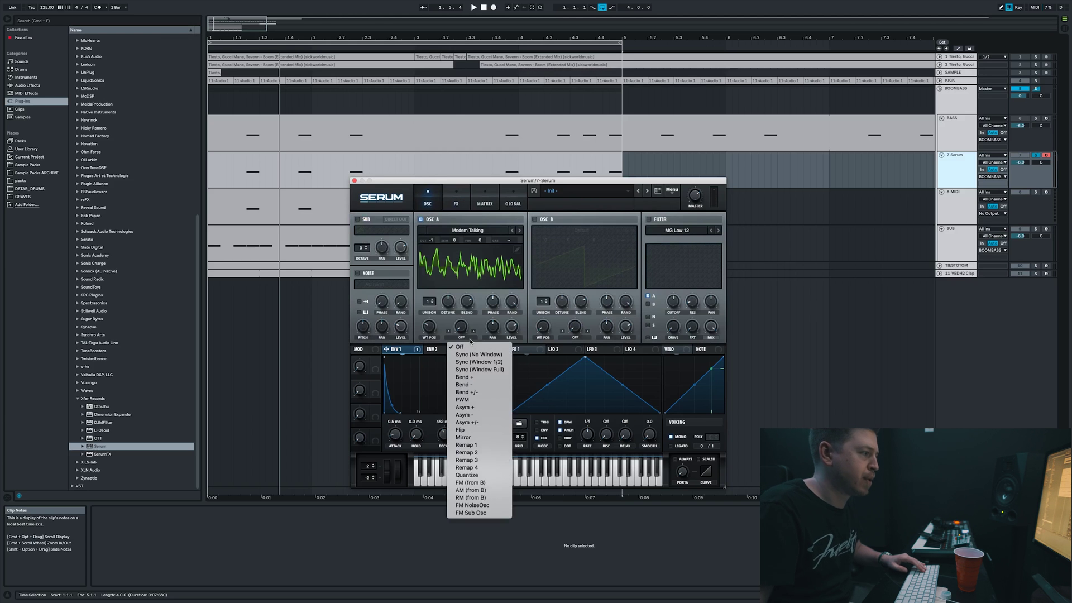
click(478, 392)
mouse_move(461, 326)
mouse_down()
mouse_move(468, 307)
mouse_move(468, 316)
mouse_up()
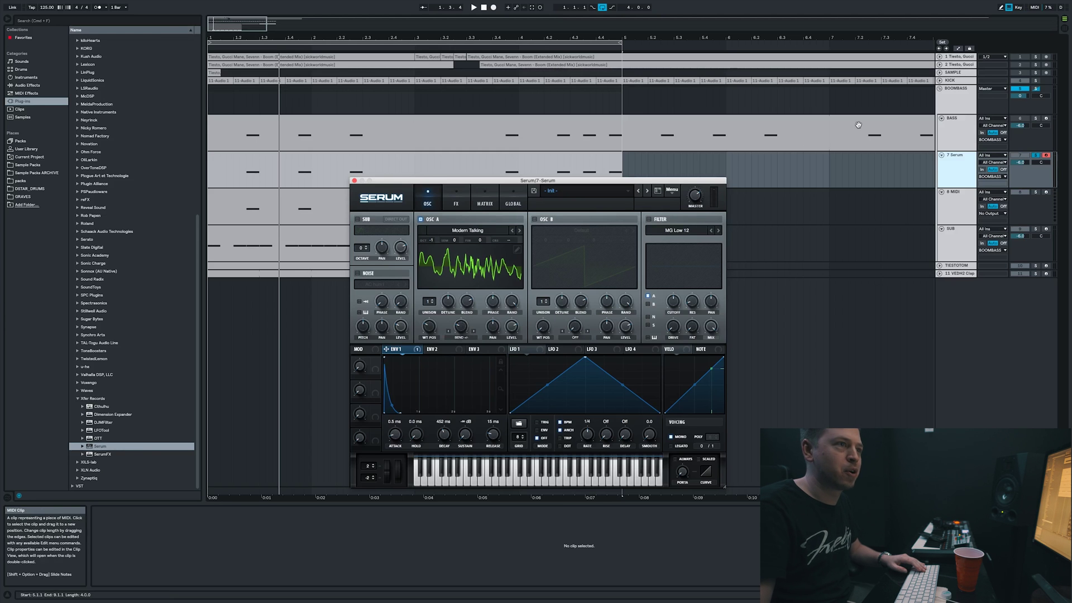
- Unfold the SAMPLE track in the arrangement and return to the Serum track's plug-in window
click(964, 66)
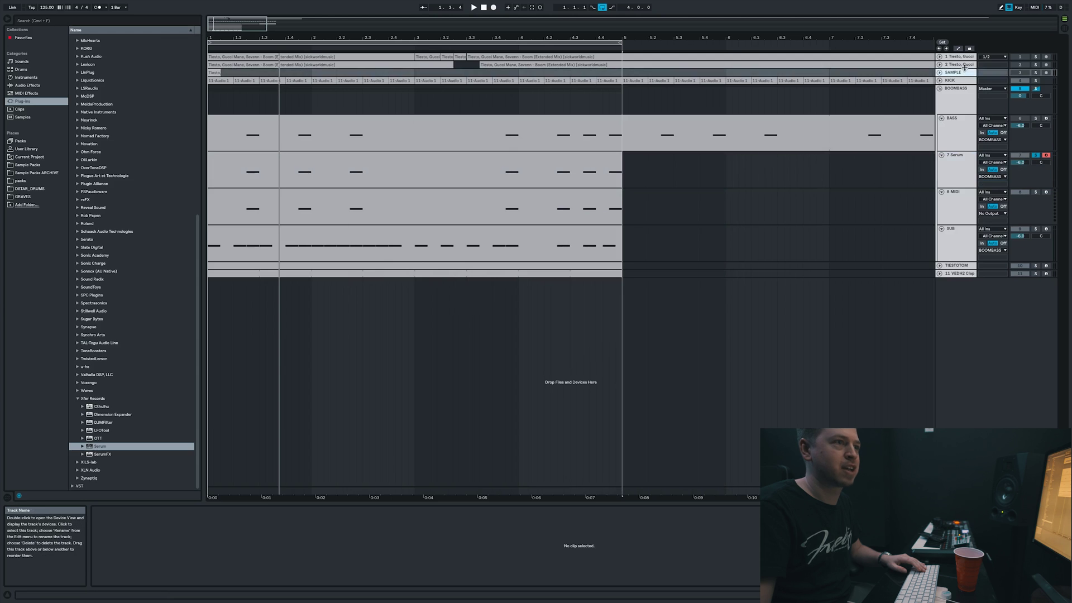
click(963, 73)
key(Right)
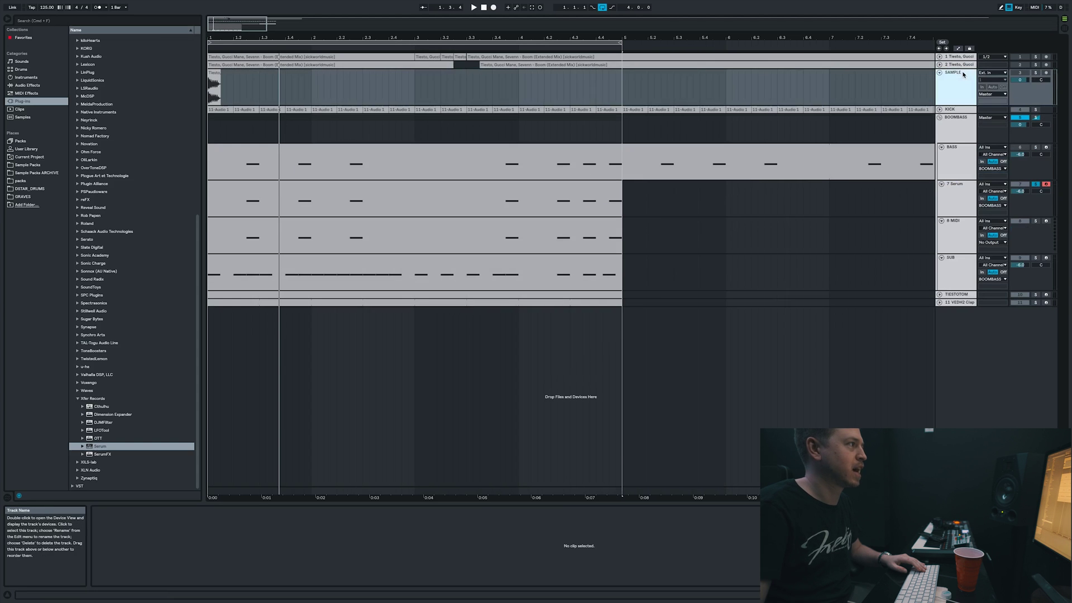
click(957, 193)
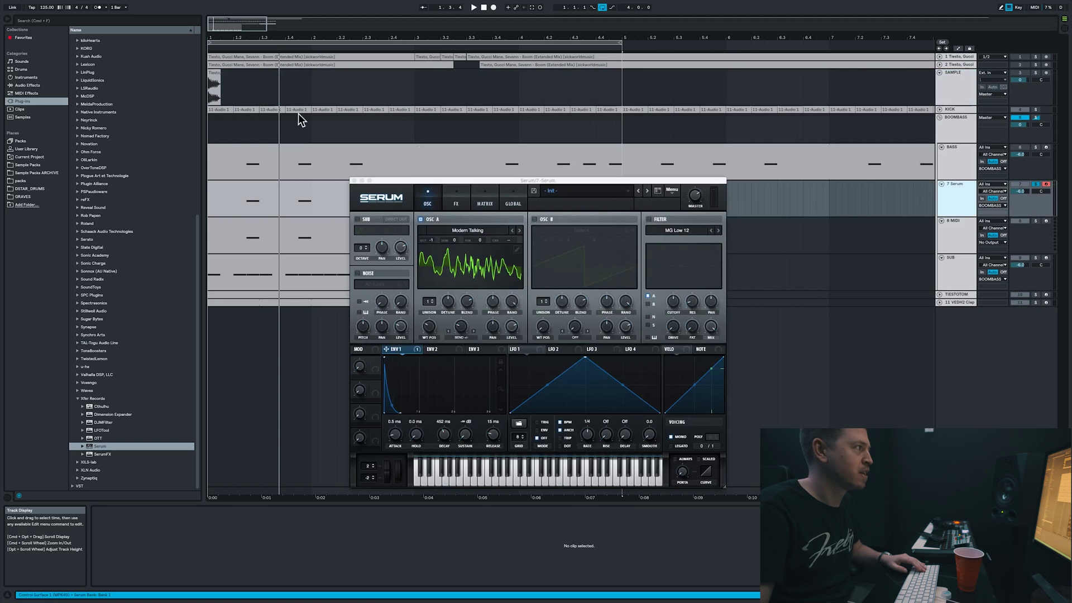
- Open oscillator A's wavetable editor and import the audio clip from the SAMPLE track as its wavetable
click(516, 250)
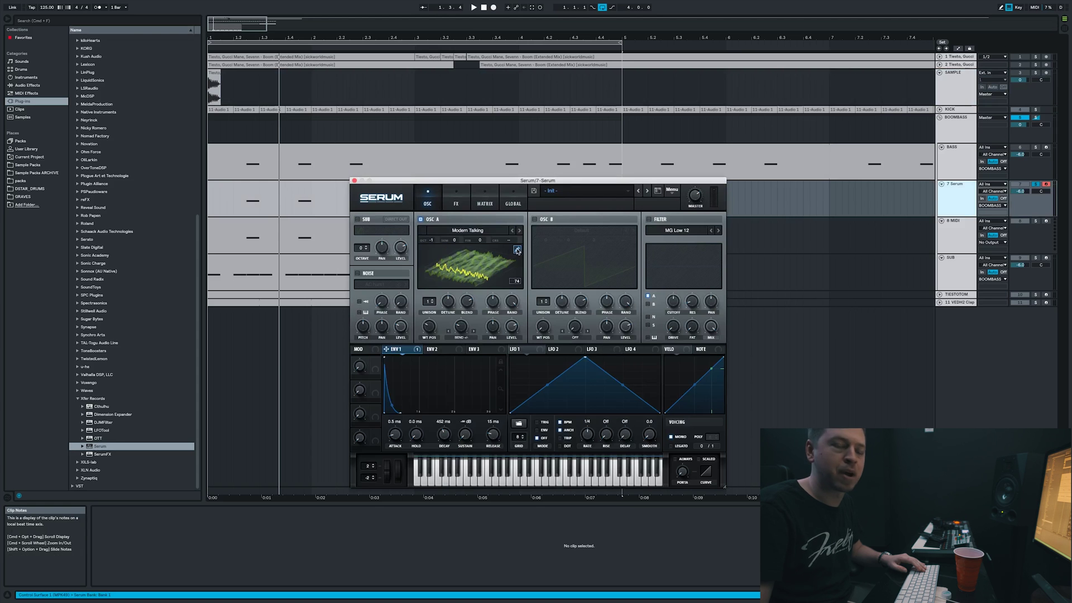
click(517, 250)
click(517, 250)
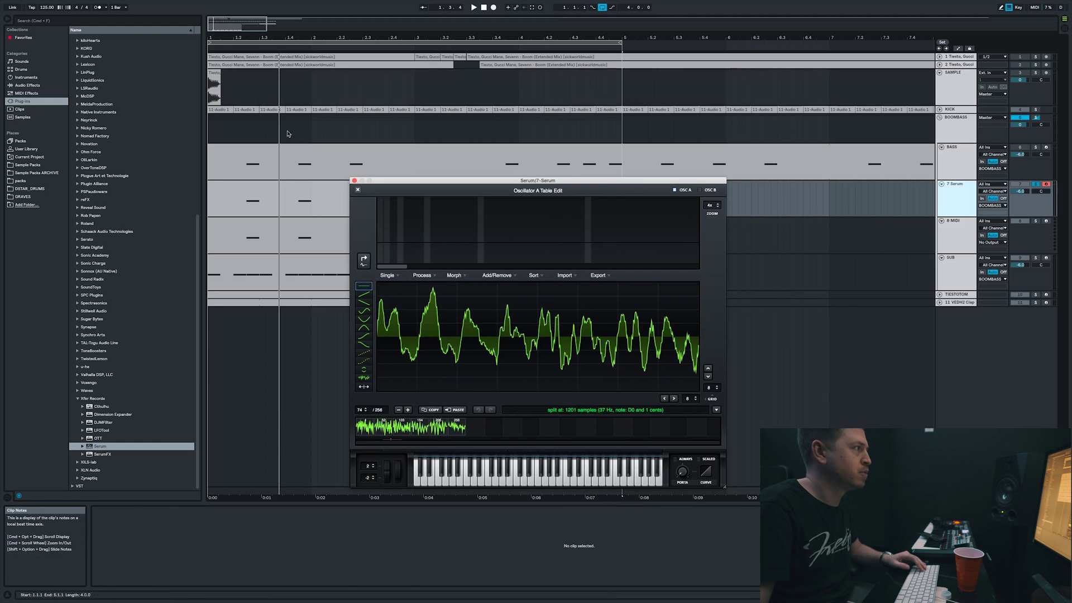
click(214, 72)
key(space)
drag(328, 176, 489, 353)
click(369, 425)
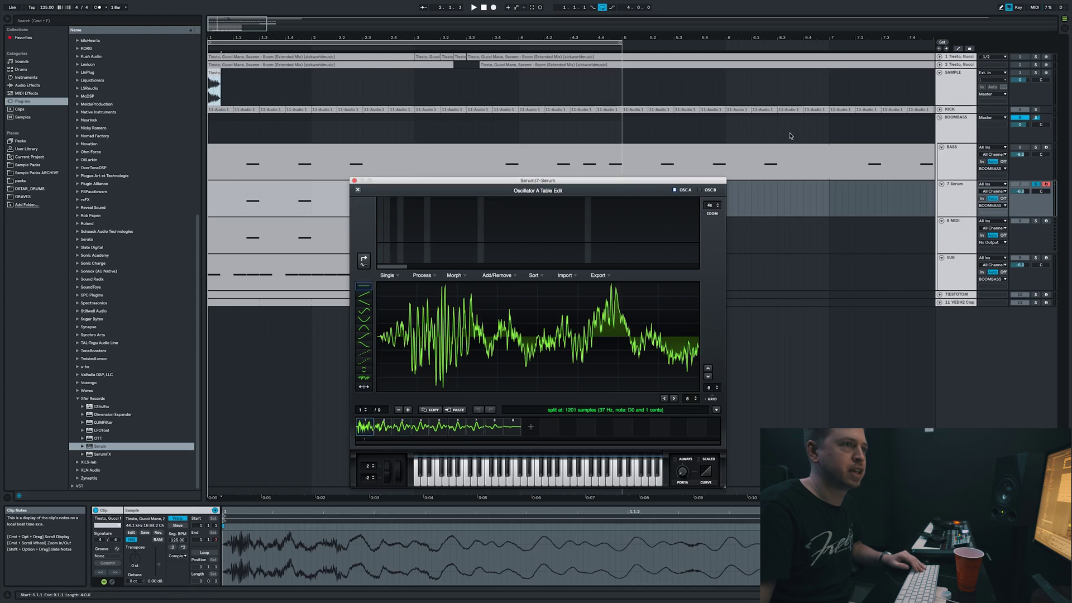
- Examine the second reference track's waveform and the individual frames of oscillator A's imported wavetable
click(939, 65)
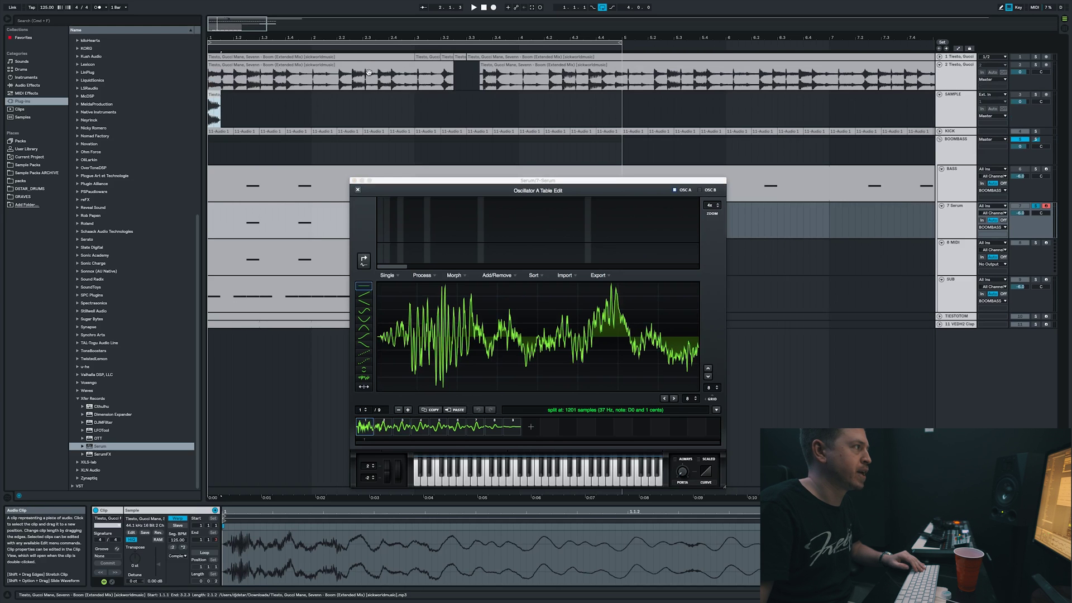
click(939, 65)
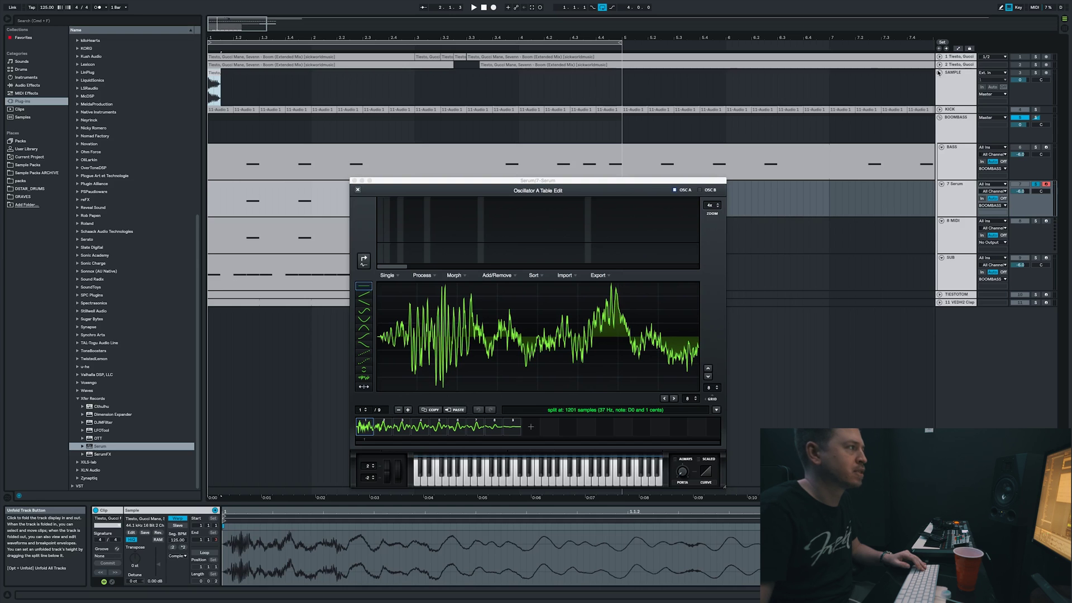
click(421, 436)
click(401, 434)
click(416, 435)
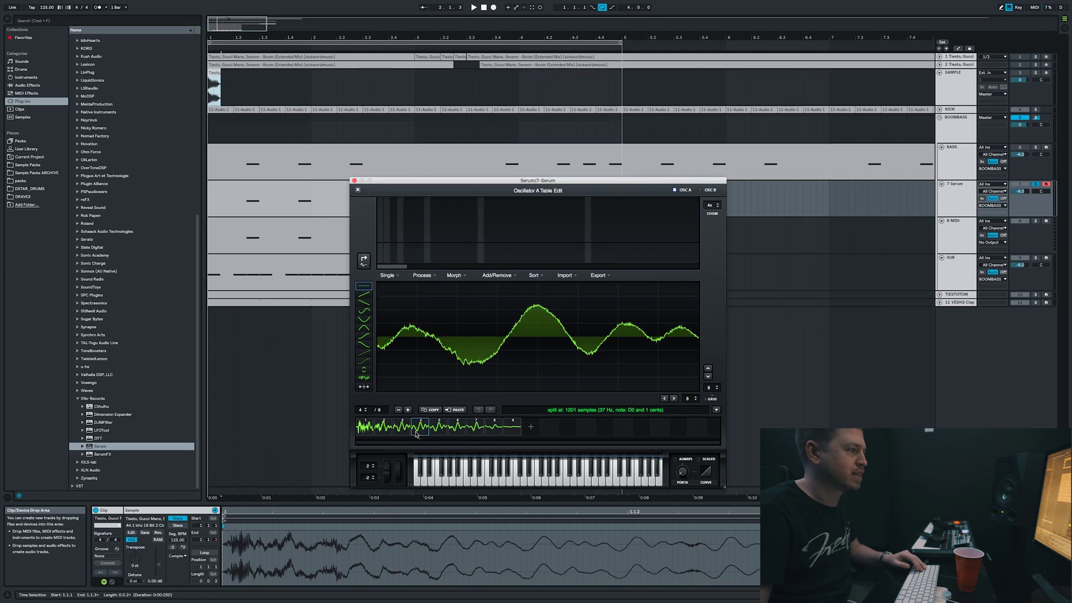
click(399, 432)
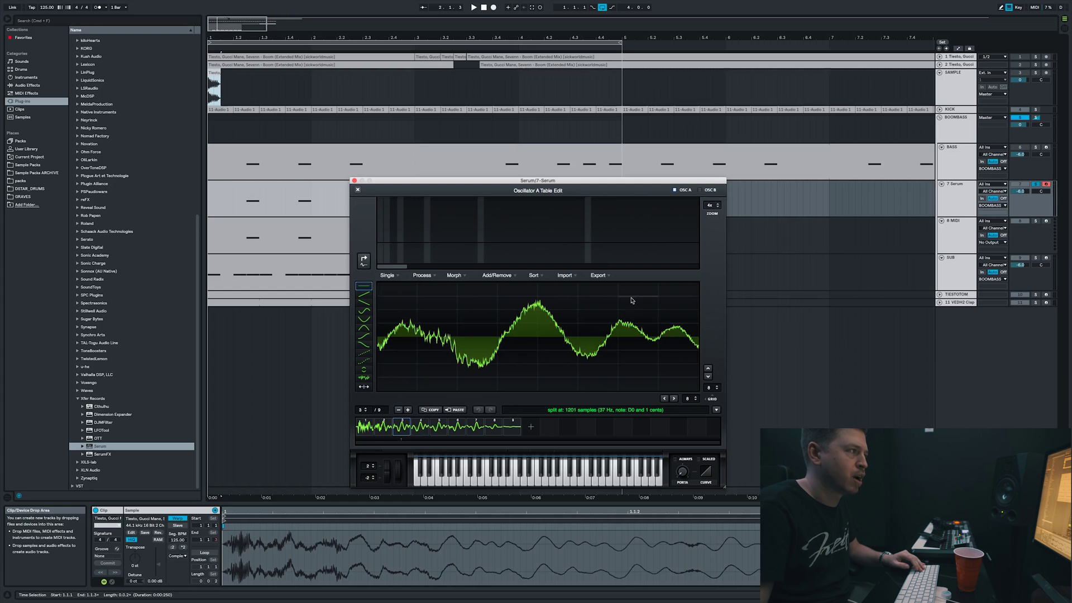
click(357, 189)
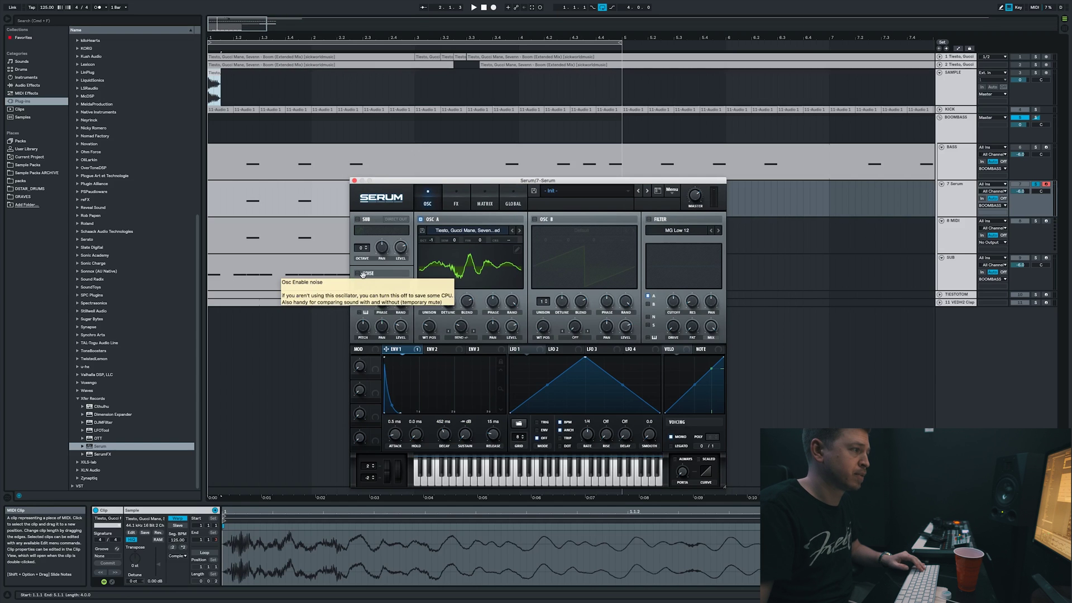
- Apply Normalize each (gained separately) to oscillator A's imported wavetable in the wavetable editor
click(515, 251)
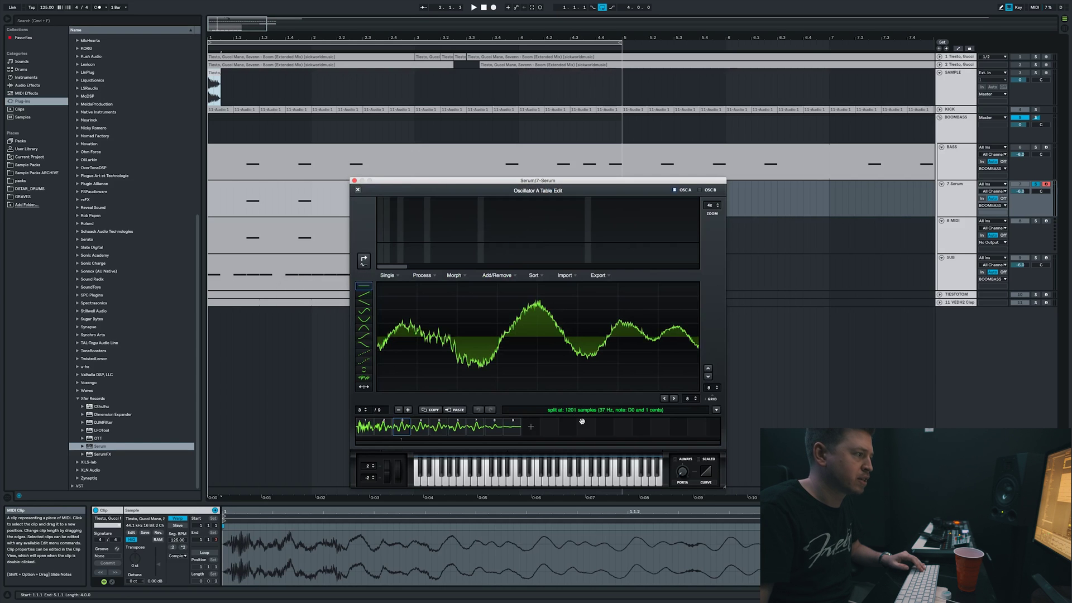
click(422, 274)
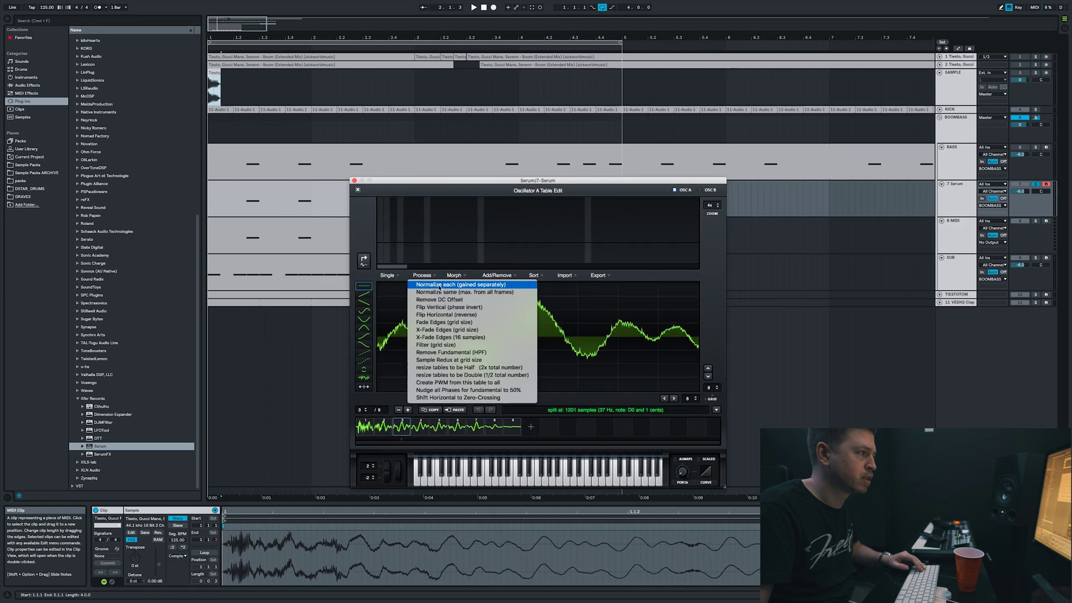
click(439, 286)
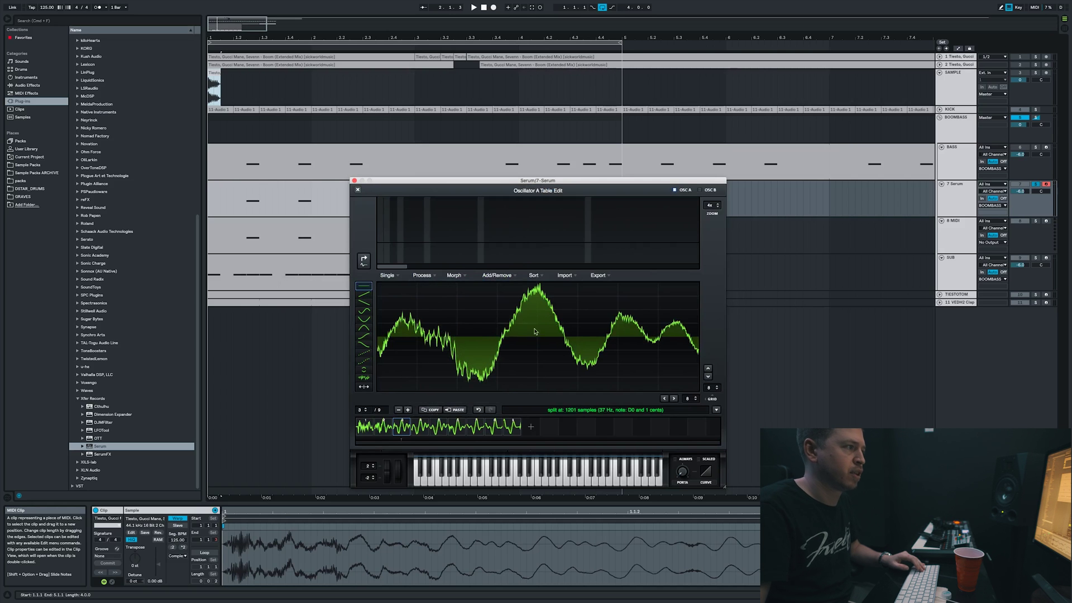
click(358, 190)
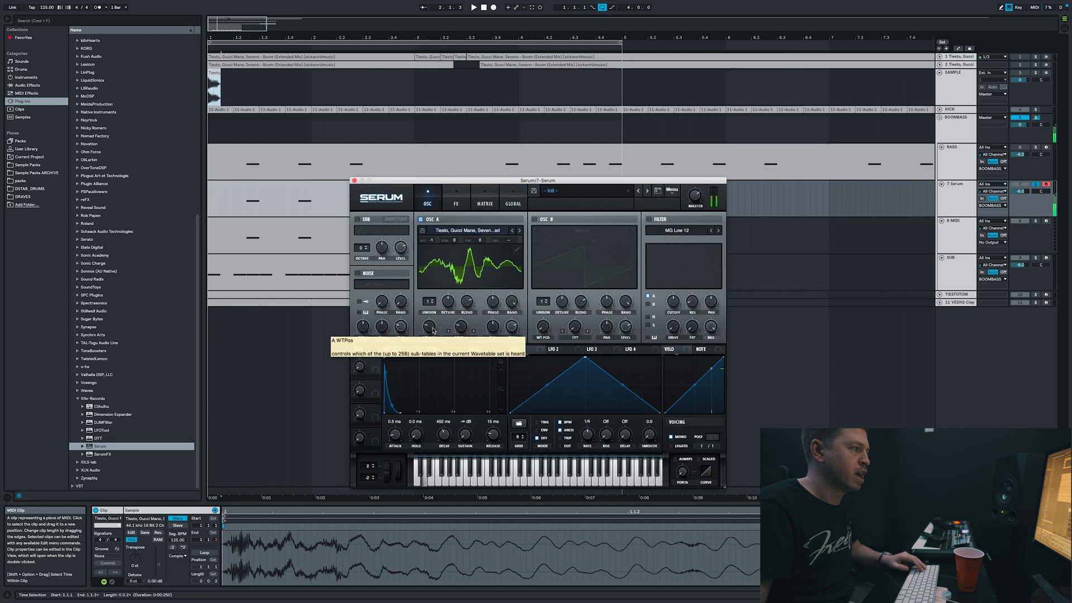
- Adjust oscillator A's wavetable position within the imported table and set its warp mode to Off
drag(428, 326, 433, 337)
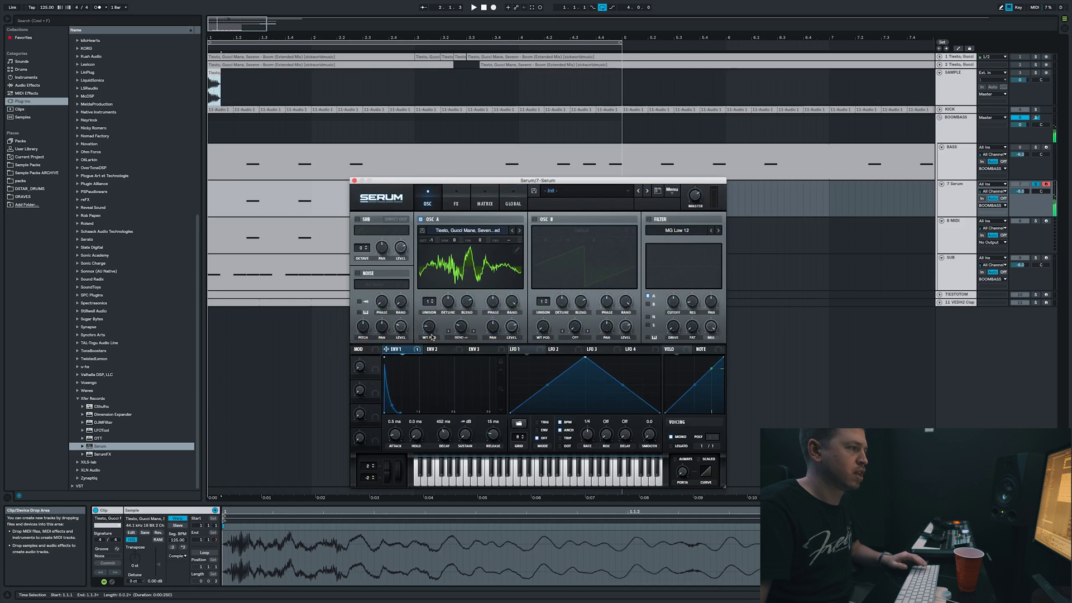
mouse_move(430, 330)
mouse_down()
mouse_move(440, 312)
mouse_move(435, 338)
mouse_up()
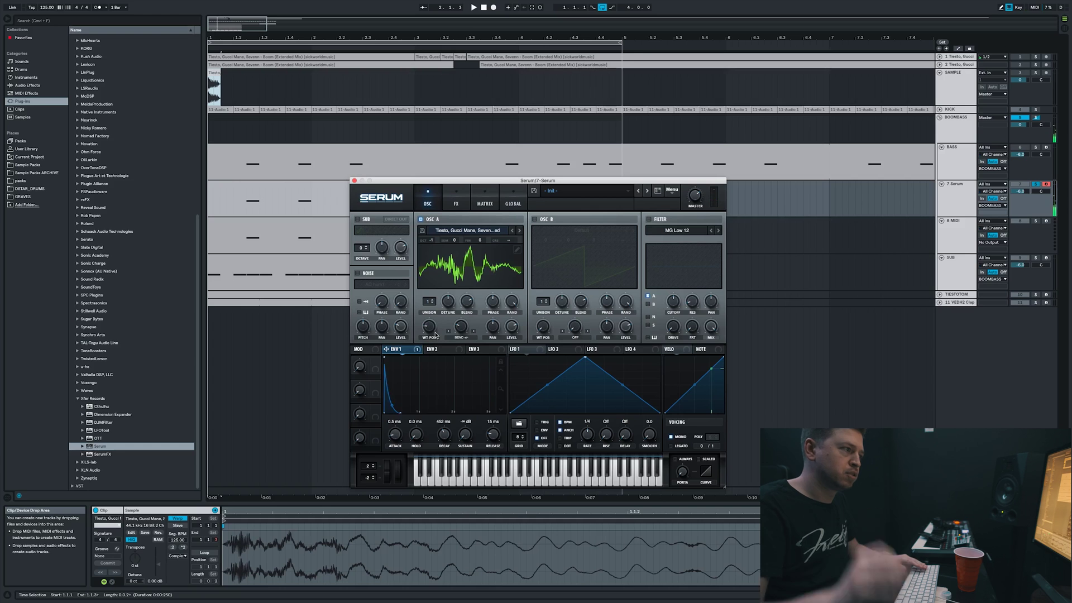
click(461, 337)
click(463, 338)
click(461, 338)
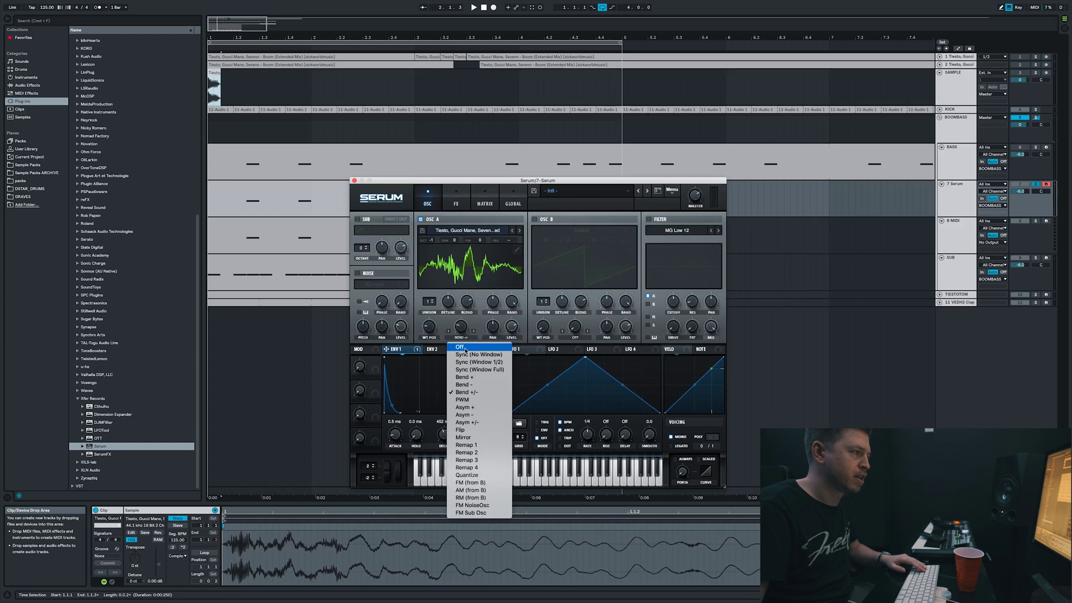
click(459, 347)
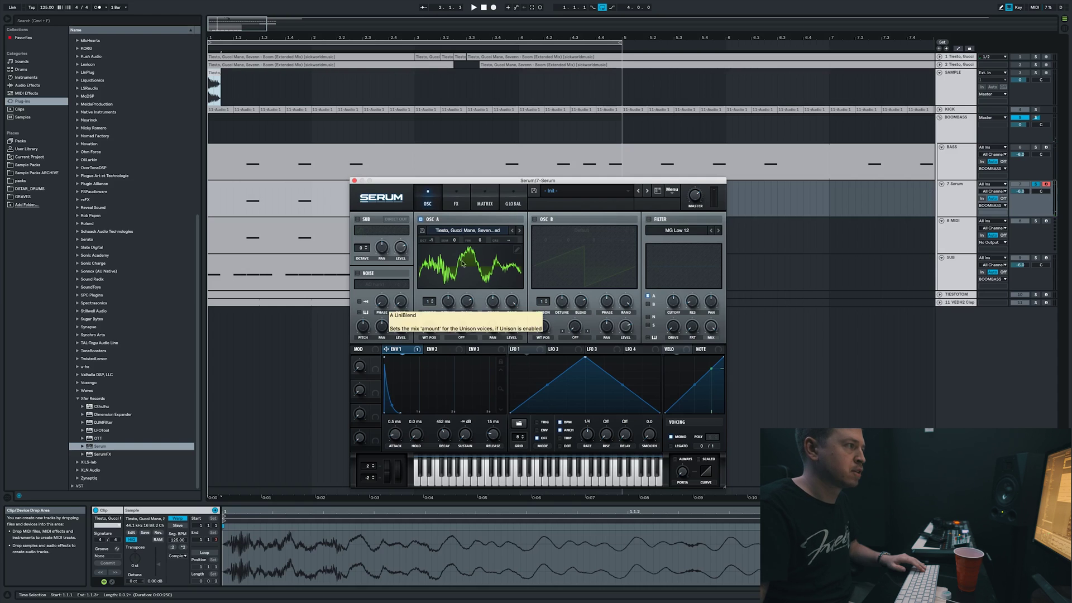
- Enable Serum's Distortion effect in Tube mode and adjust its drive
click(456, 202)
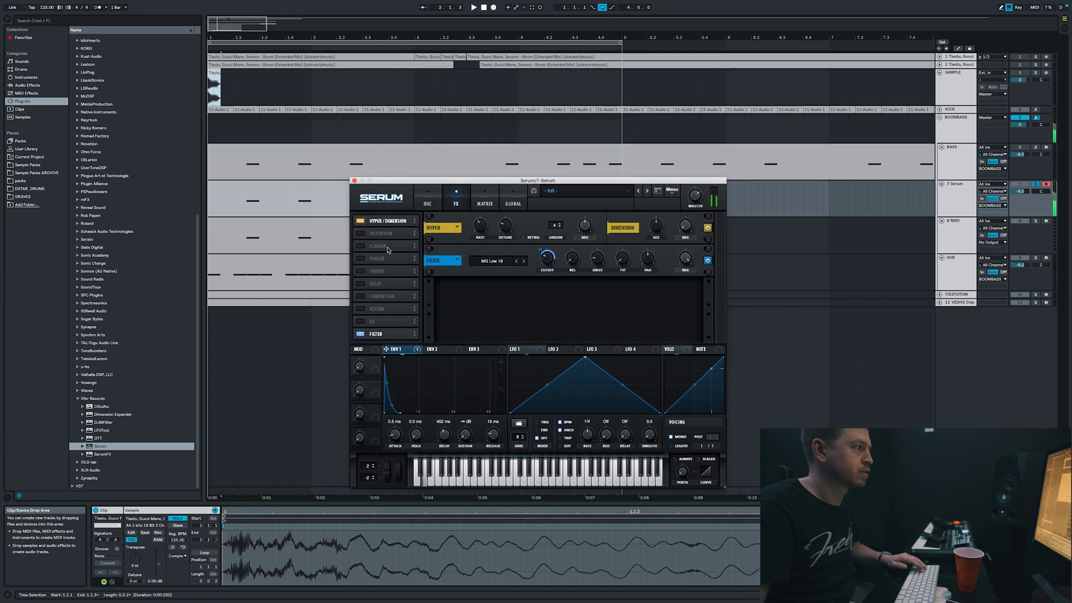
click(360, 233)
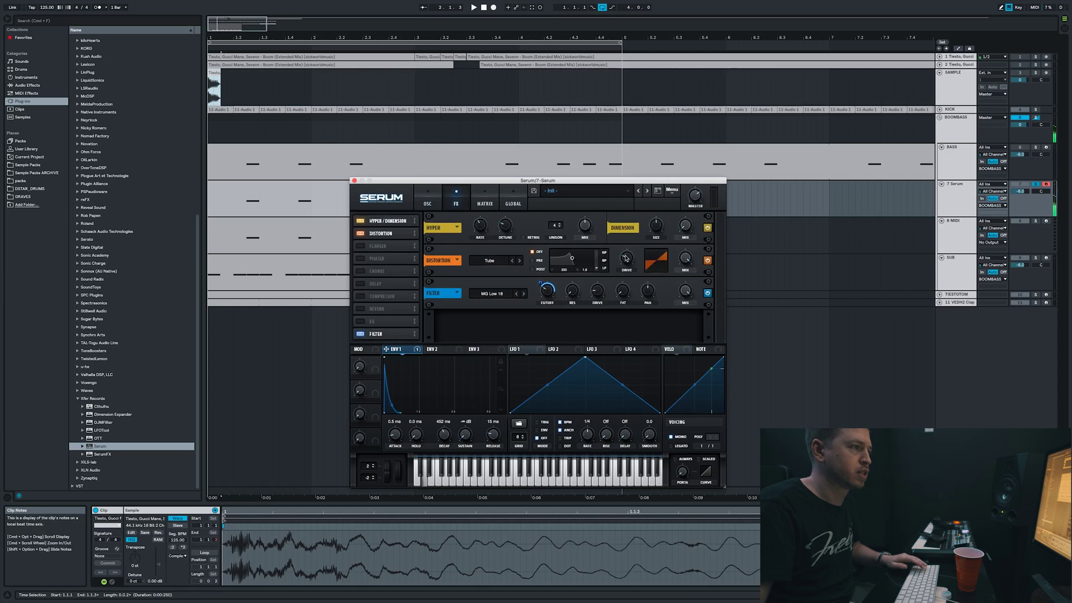
mouse_move(630, 252)
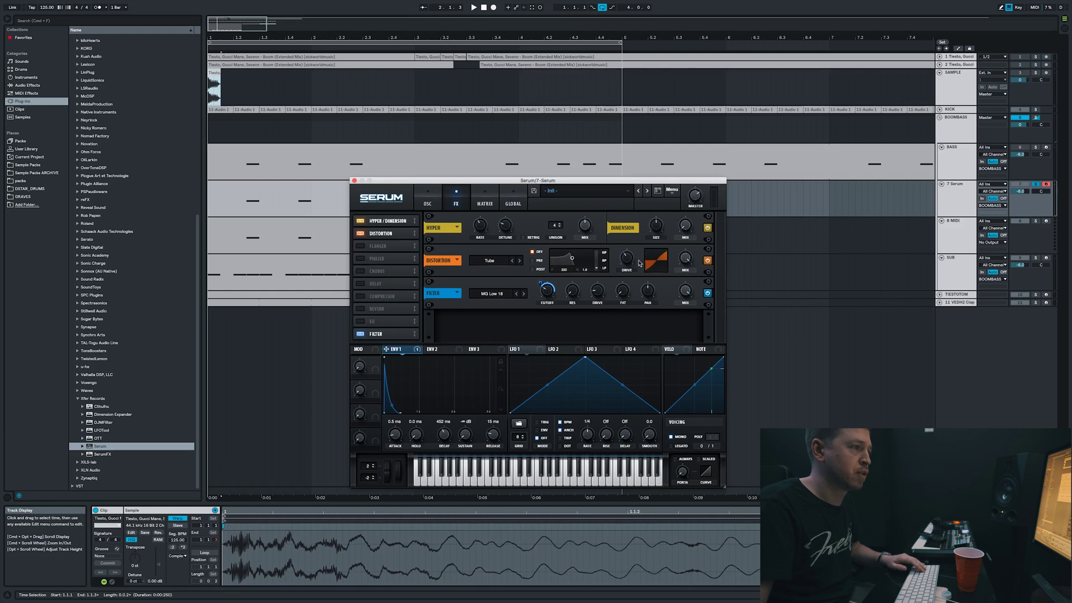
- Enable the Compressor effect in multiband mode, adjust its threshold, and fine-tune Envelope 1's modulation amount on the Filter cutoff
click(363, 296)
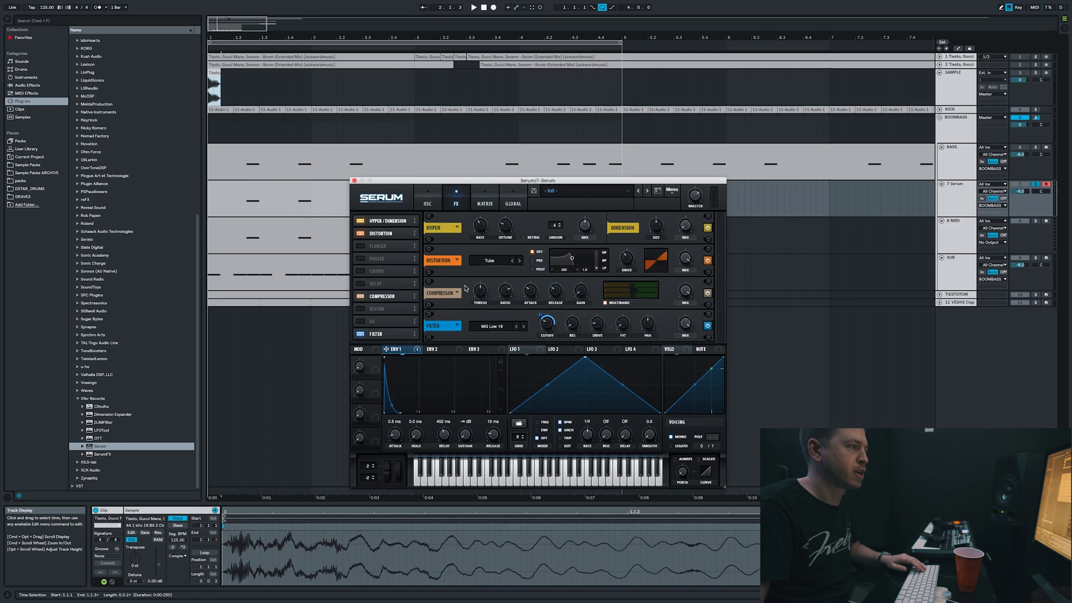
mouse_move(479, 305)
drag(479, 306, 480, 311)
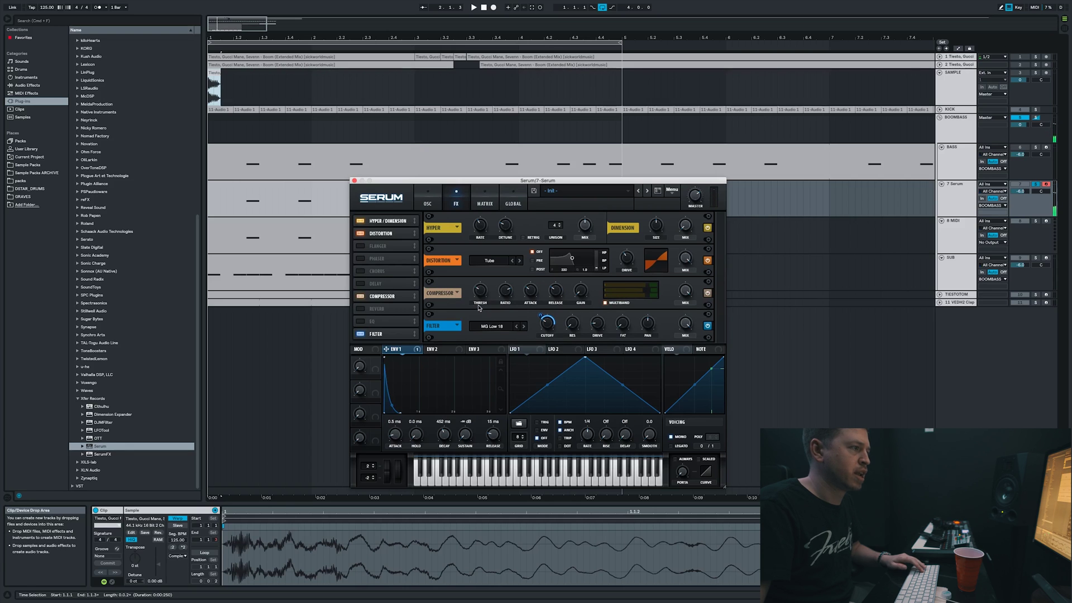
mouse_move(543, 322)
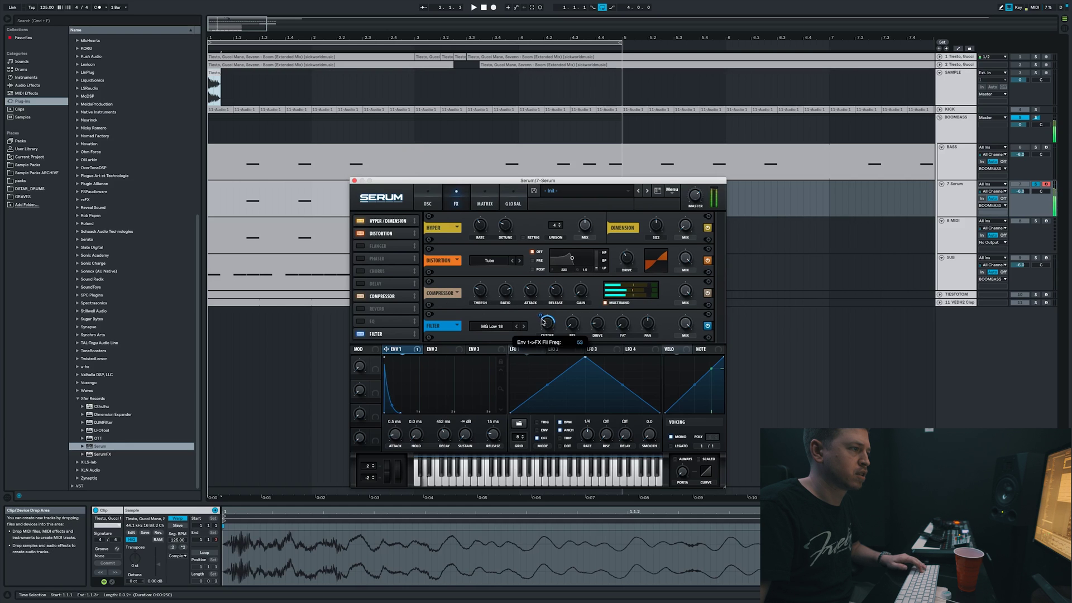
drag(543, 322, 543, 321)
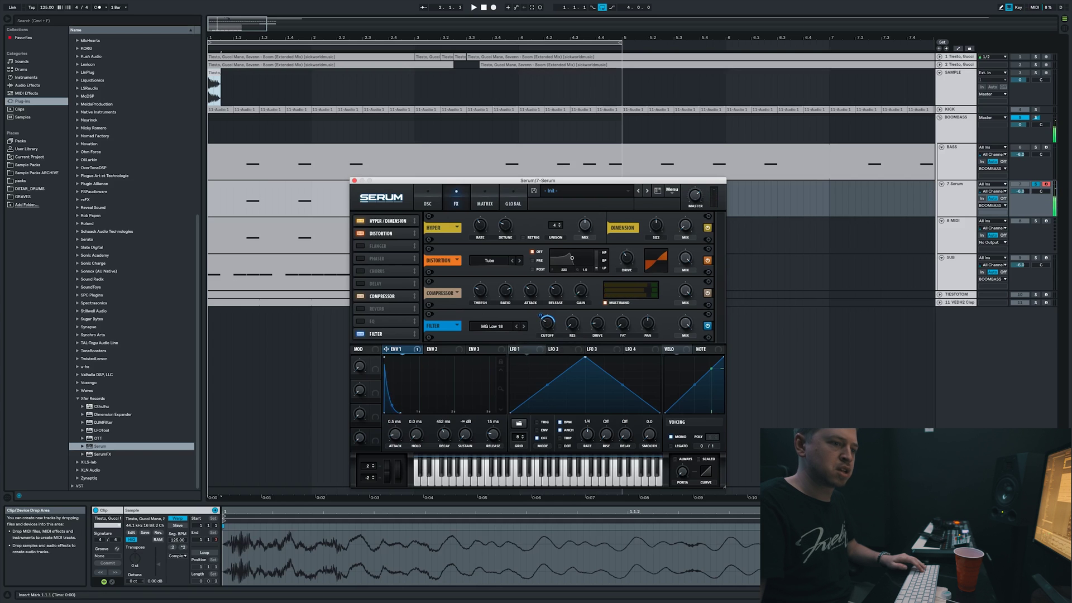
- Copy the BASS track's effect chain, from the first EQ Eight after Serum onward, onto the 7 Serum track
click(962, 174)
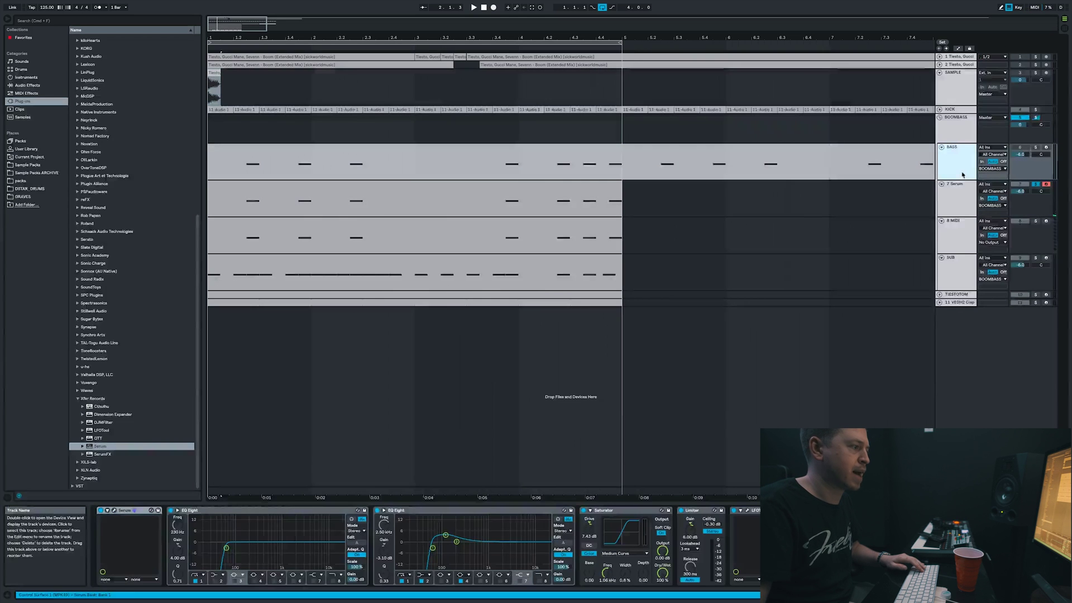
click(223, 510)
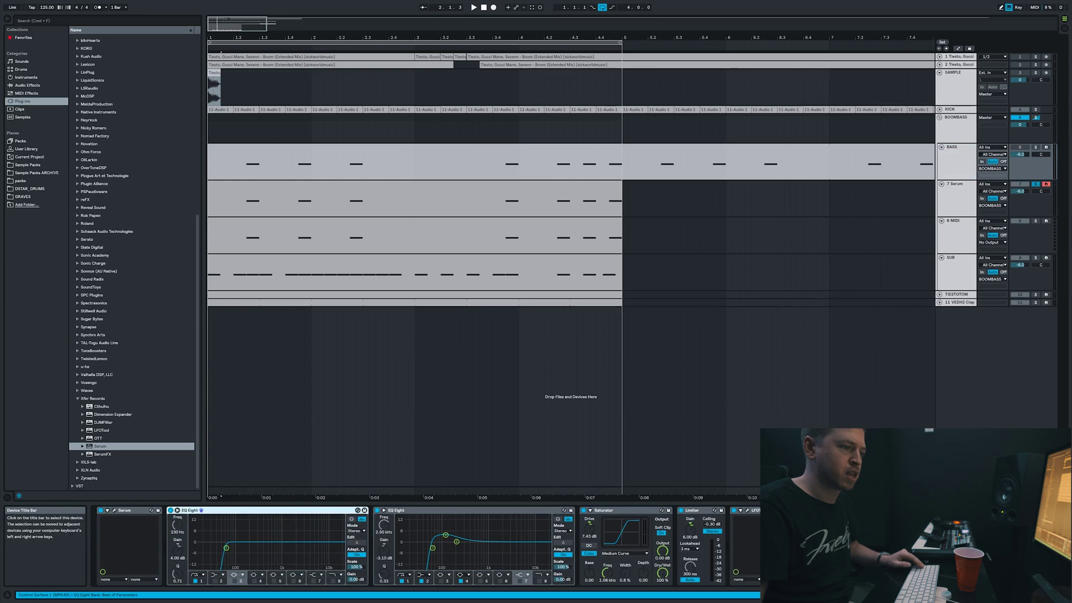
key(shift+Right)
key(shift+Right)
key(shift+Right)
key(shift+Right)
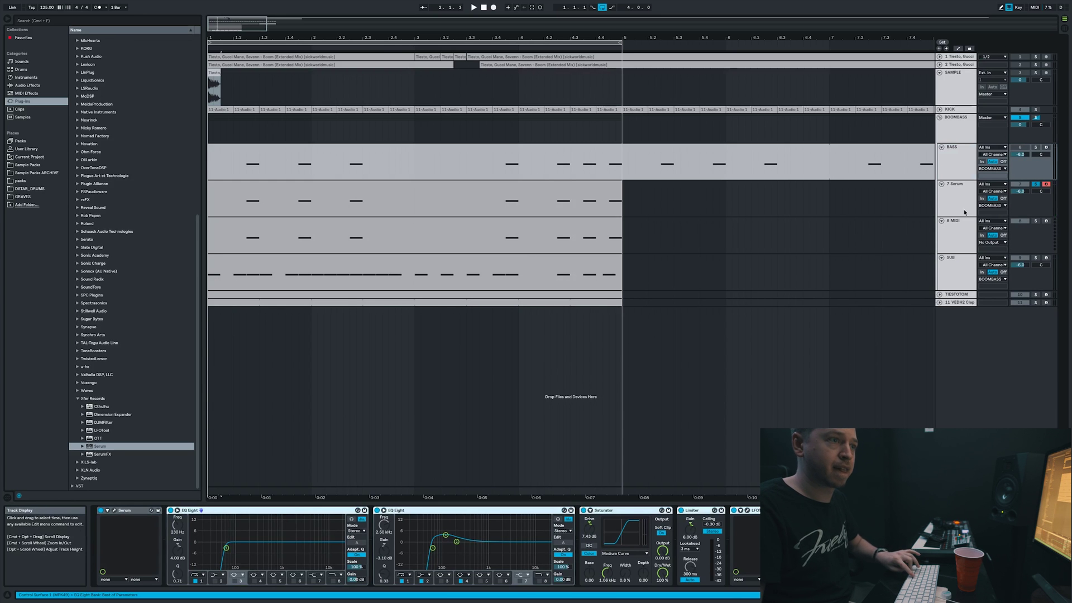
key(Delete)
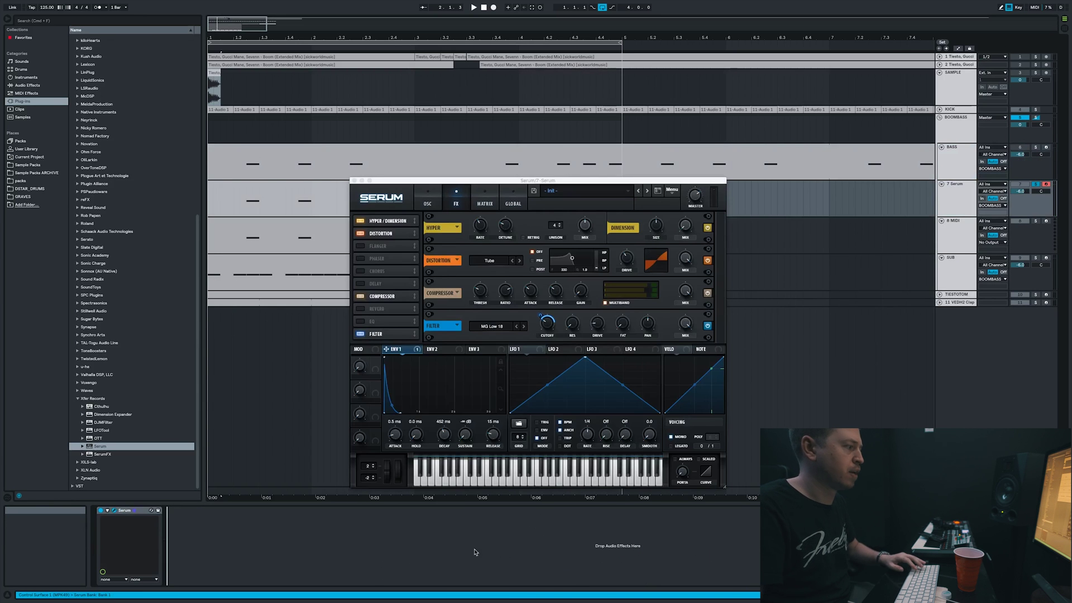
key(super+z)
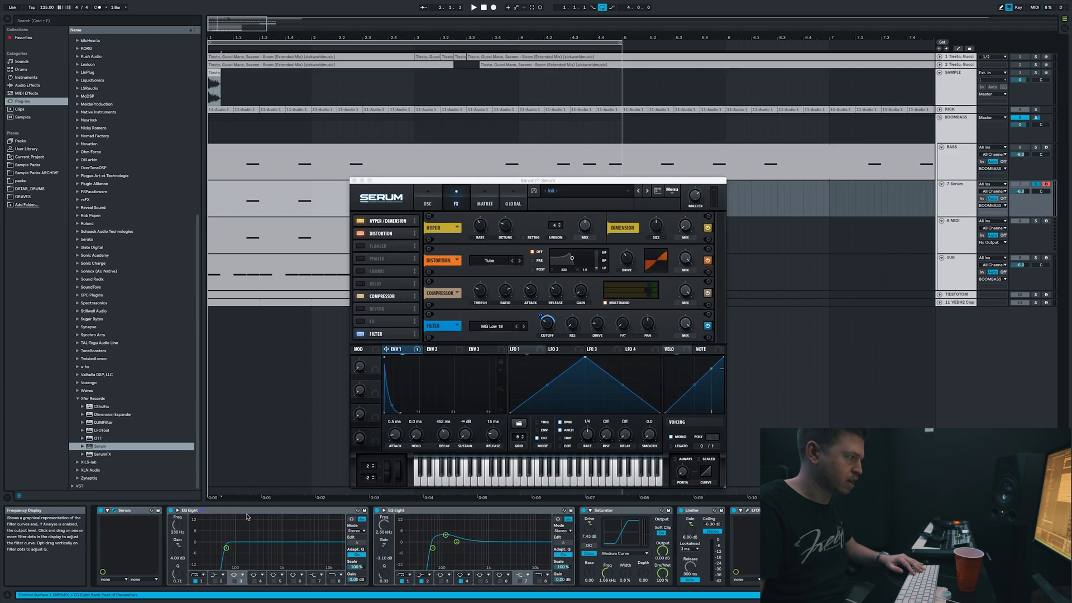
- Delete the first EQ Eight from the 7 Serum track and tune the remaining EQ's bell boost to about 98 Hz
click(248, 510)
key(Delete)
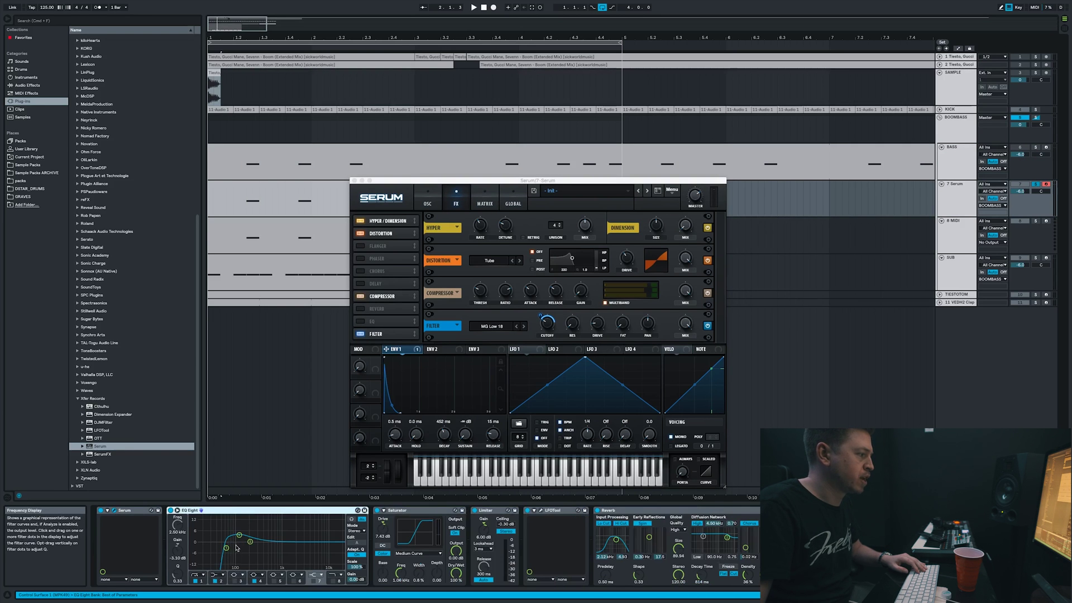
click(239, 535)
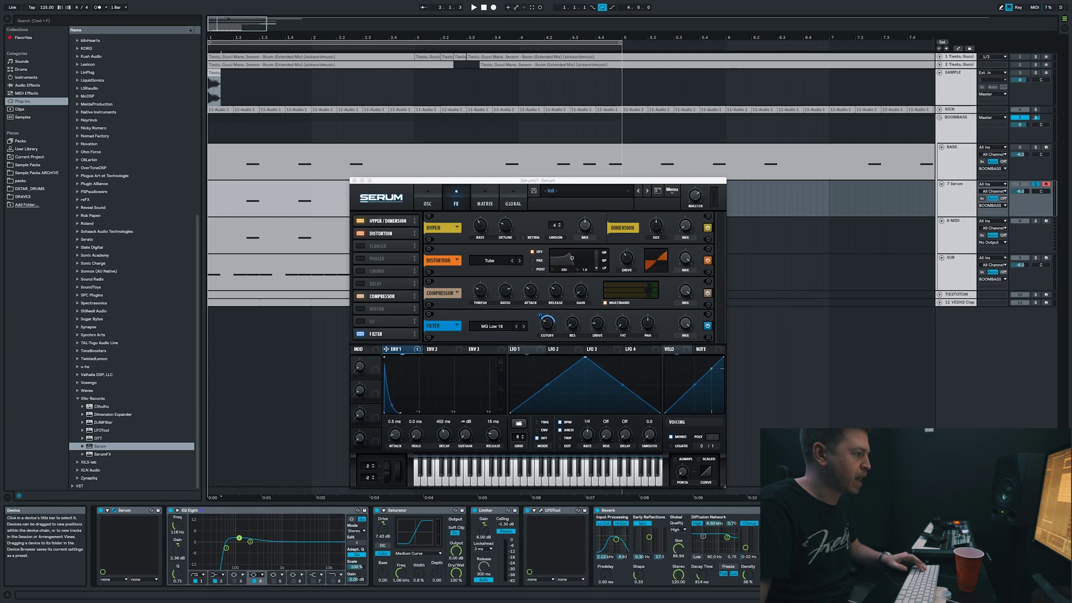
drag(240, 534, 239, 532)
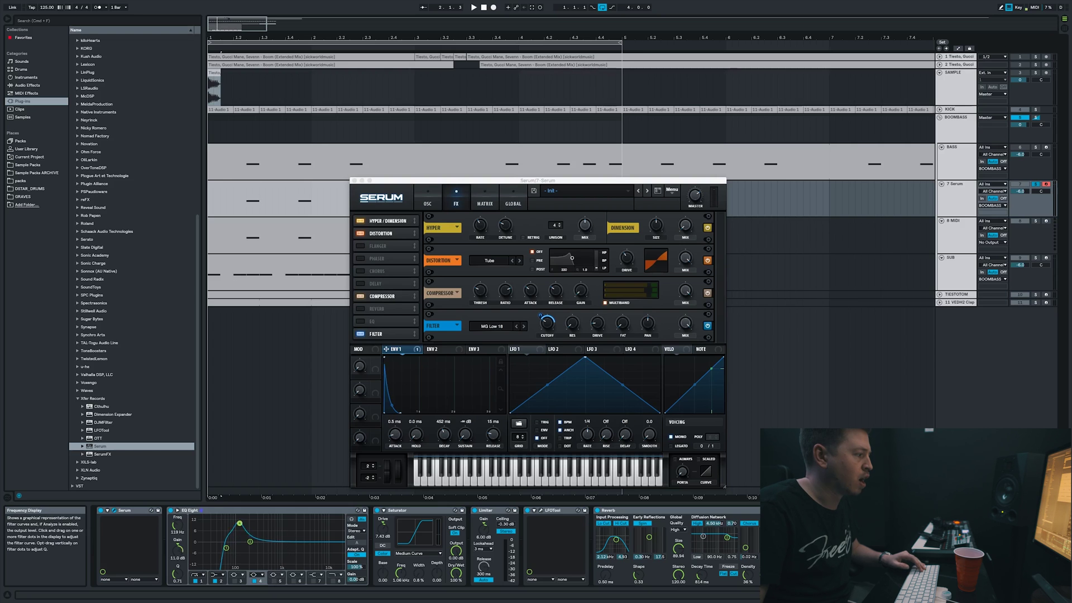
drag(236, 531, 236, 531)
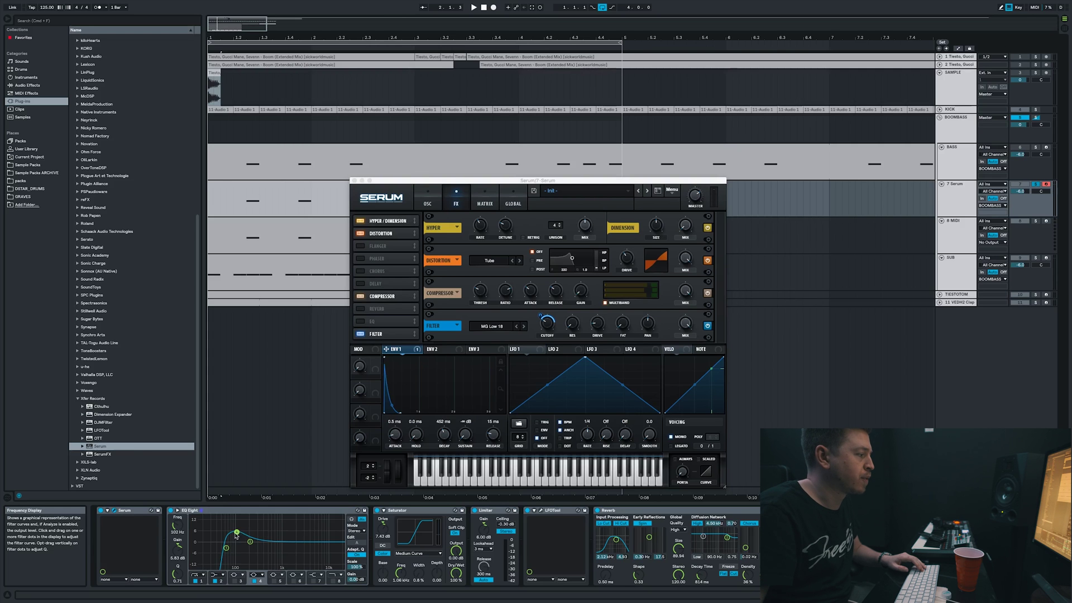
drag(251, 530, 234, 530)
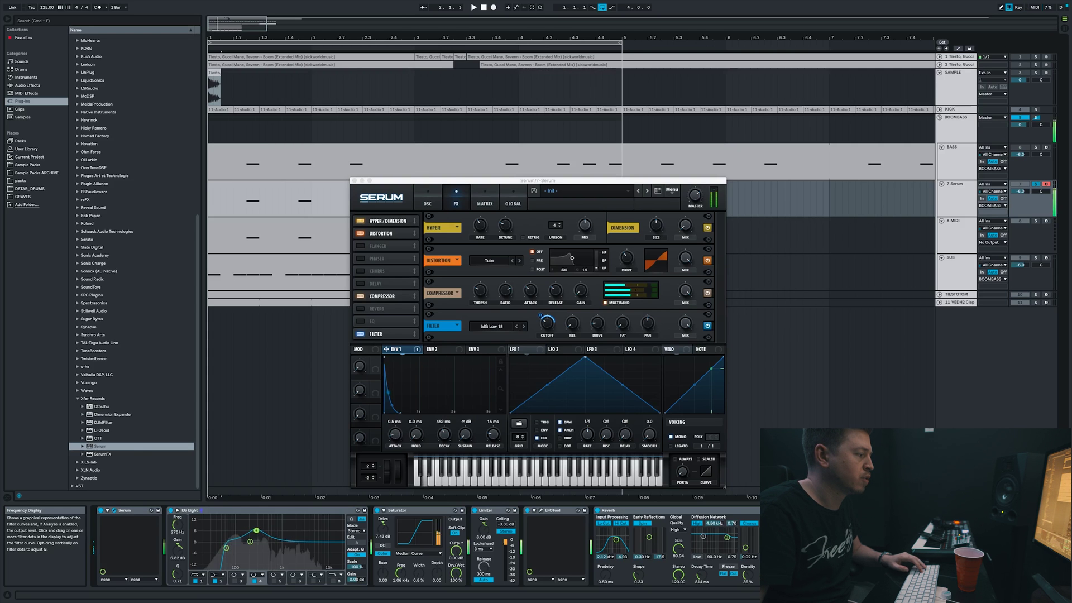
key(s)
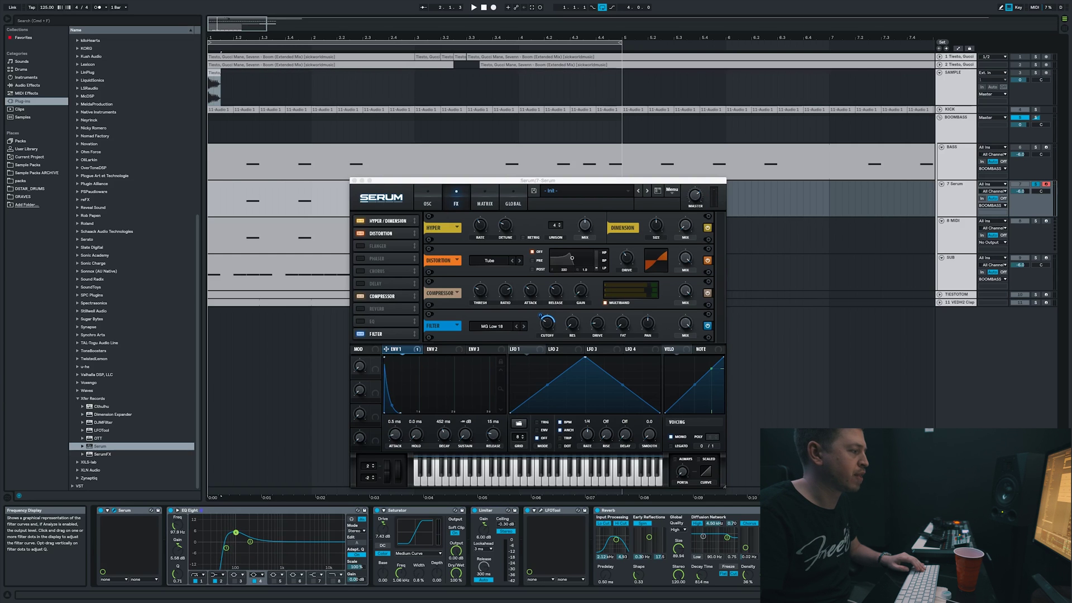
key(s)
key(s)
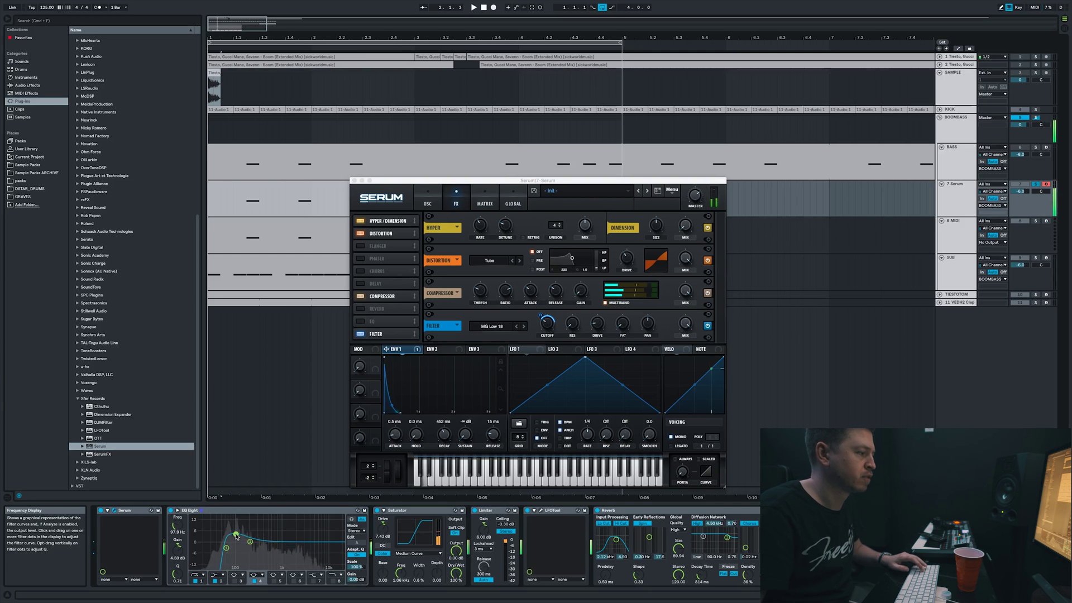
- Choose Medium Curve for the Saturator and slightly lengthen the Reverb's decay time on the 7 Serum track
click(409, 553)
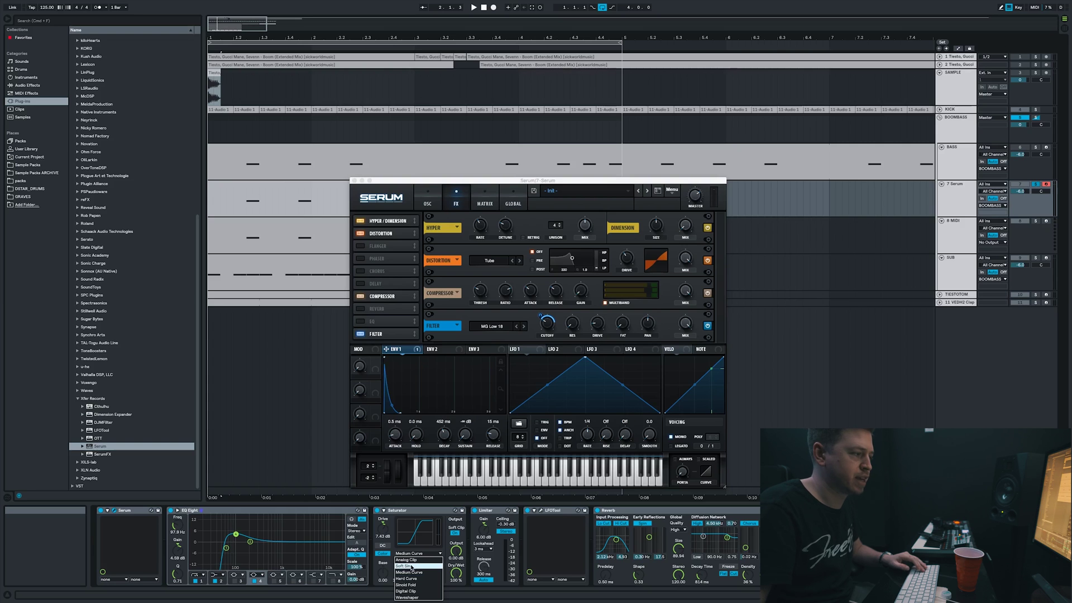
click(413, 572)
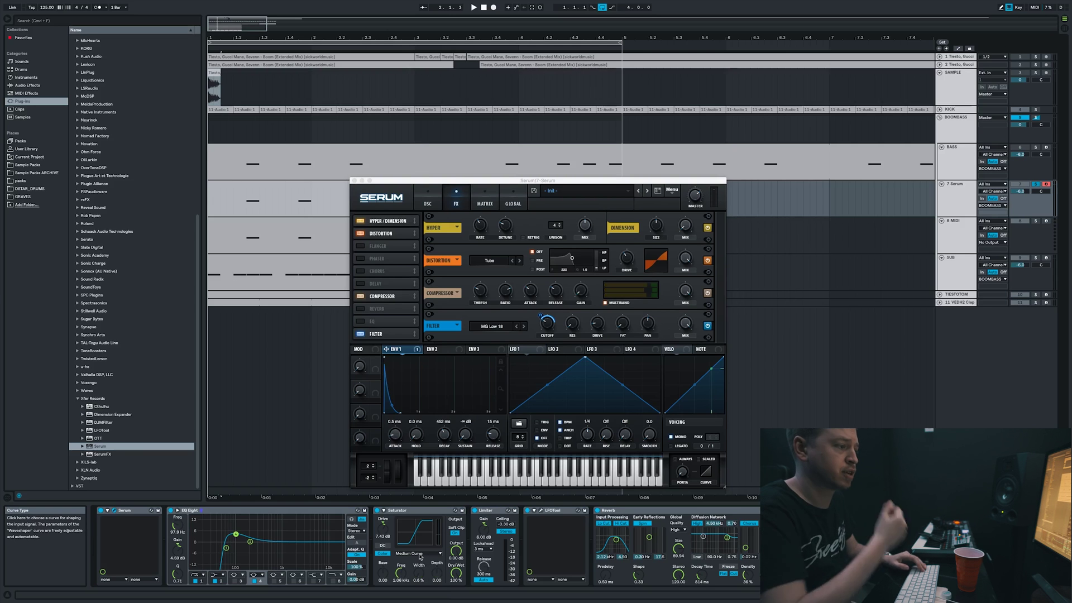
click(494, 510)
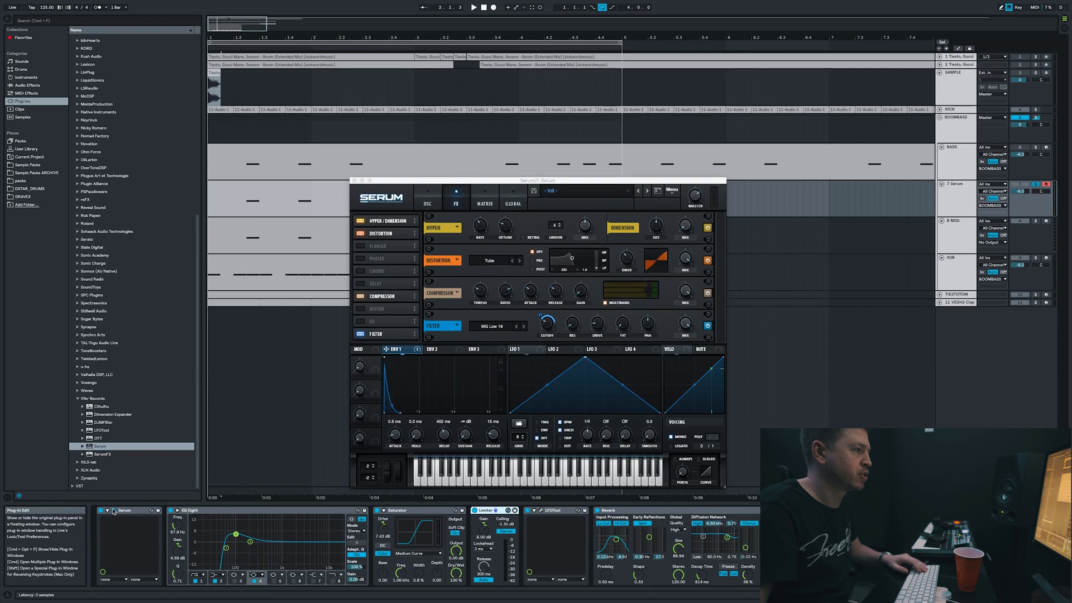
click(406, 364)
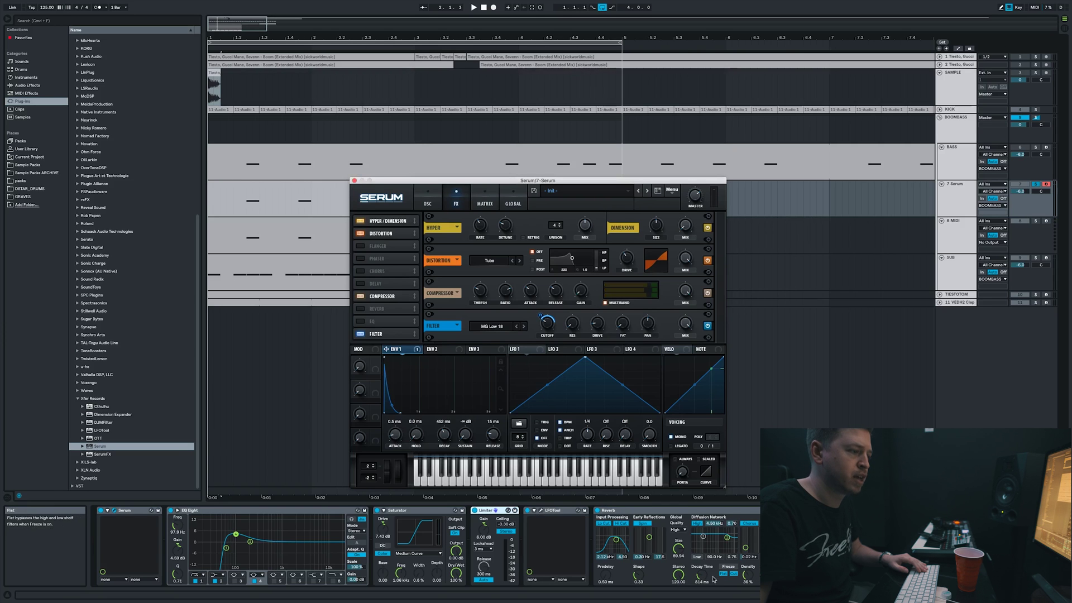
drag(700, 578, 700, 575)
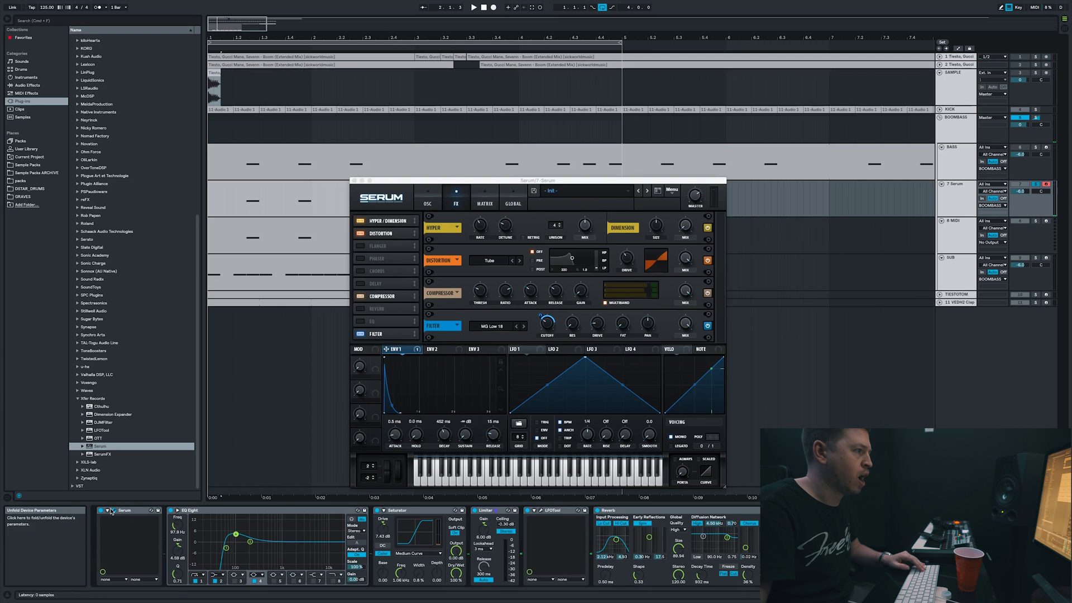
- Enable oscillator B with the Analog Basic Shapes wavetable, move its position to the triangle wave, and turn its level fully down
click(427, 204)
click(534, 219)
click(581, 230)
mouse_move(561, 247)
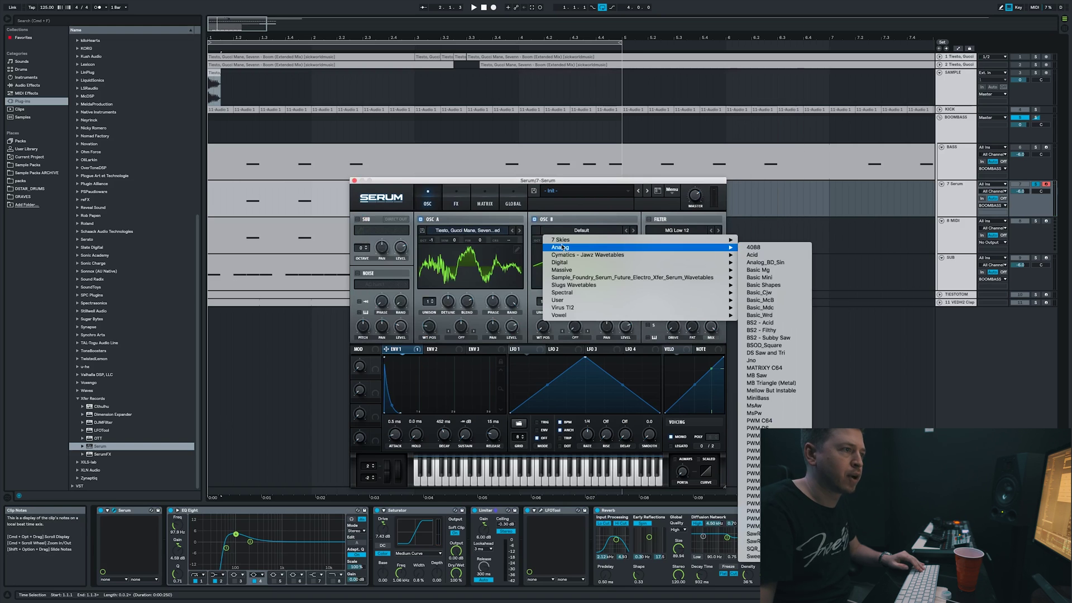
click(763, 284)
drag(541, 328, 544, 307)
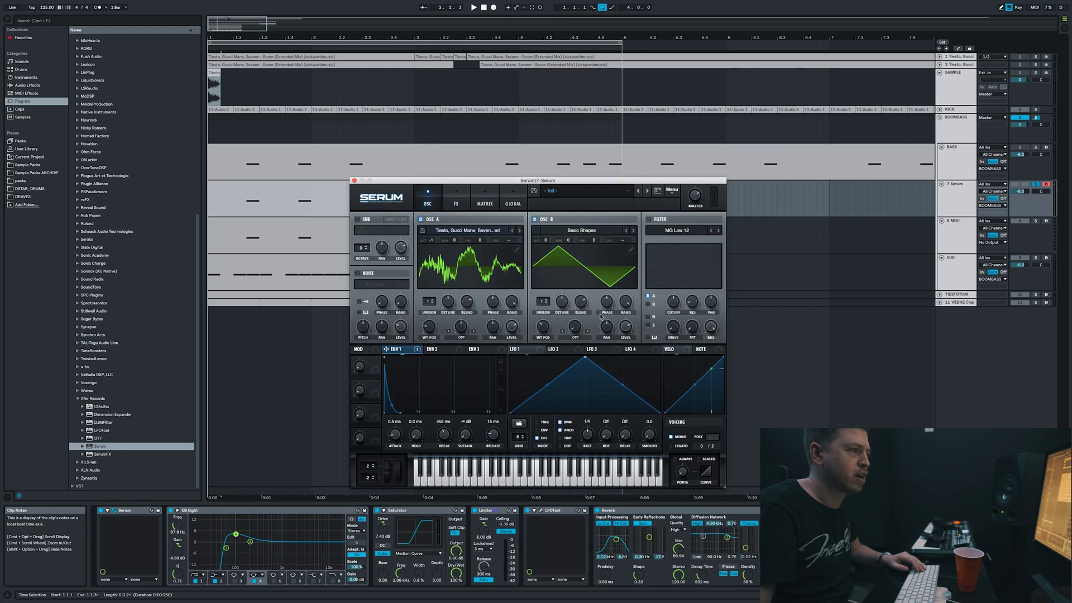
drag(625, 326, 619, 400)
- Set oscillator A's warp mode to FM (from B), adjust the warp amount, and test oscillator B's octave setting
click(461, 337)
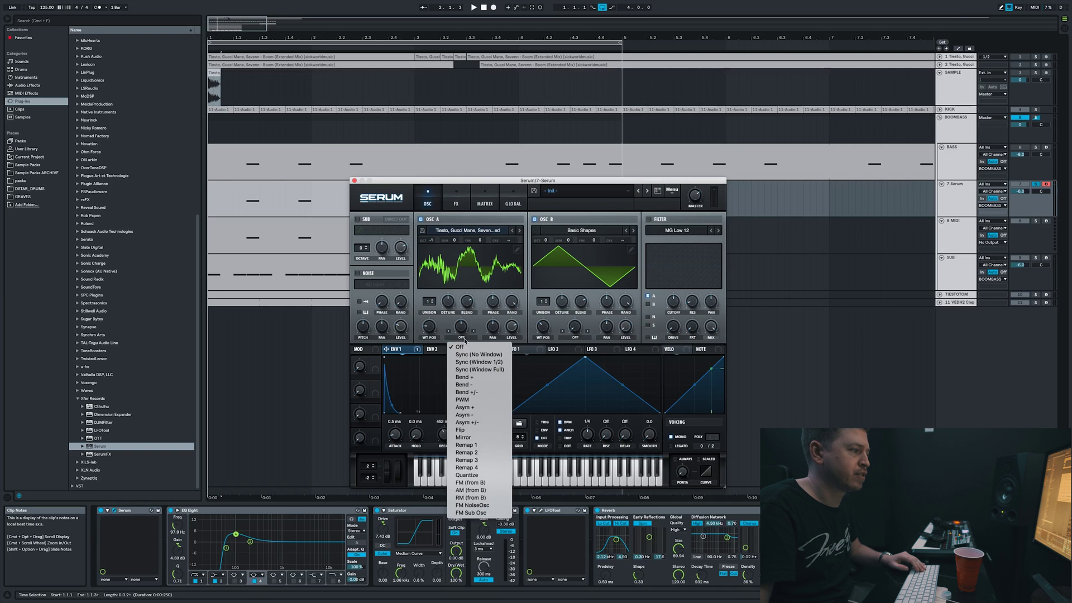
click(469, 482)
mouse_move(461, 342)
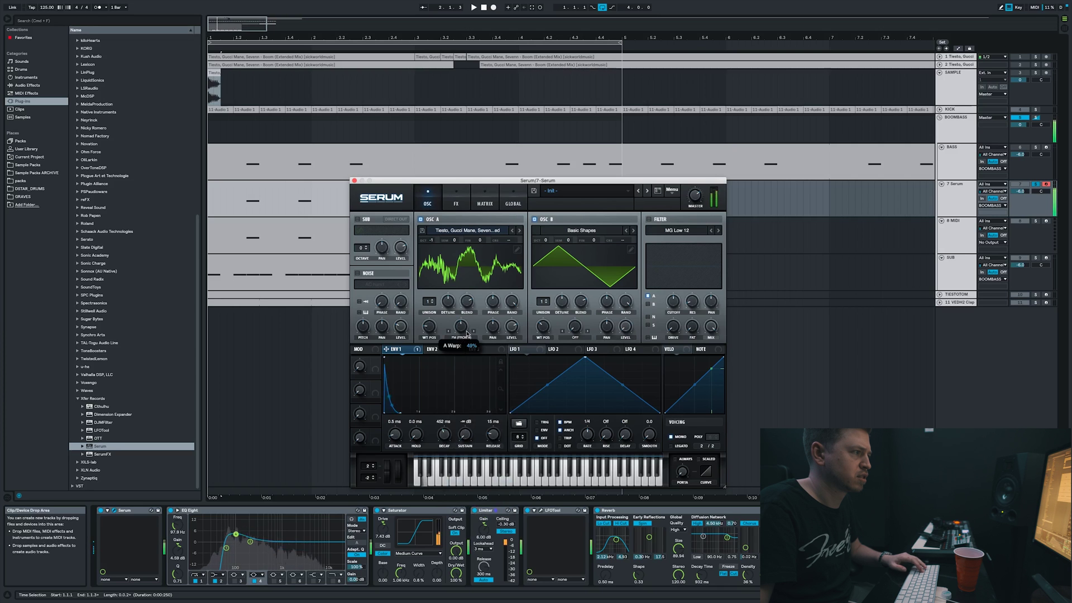
drag(464, 336, 467, 331)
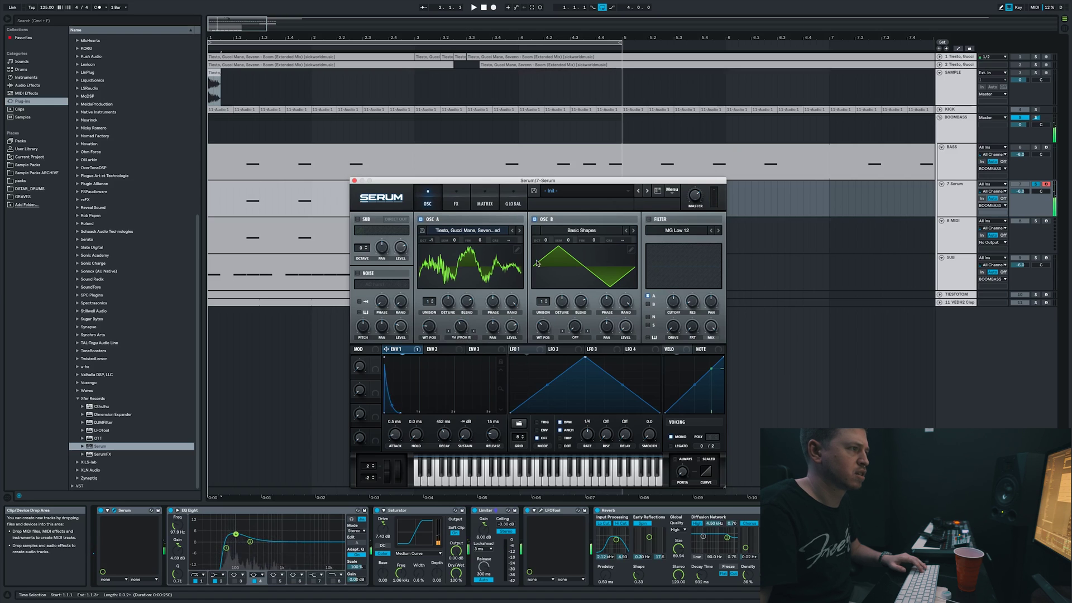
drag(546, 240, 547, 232)
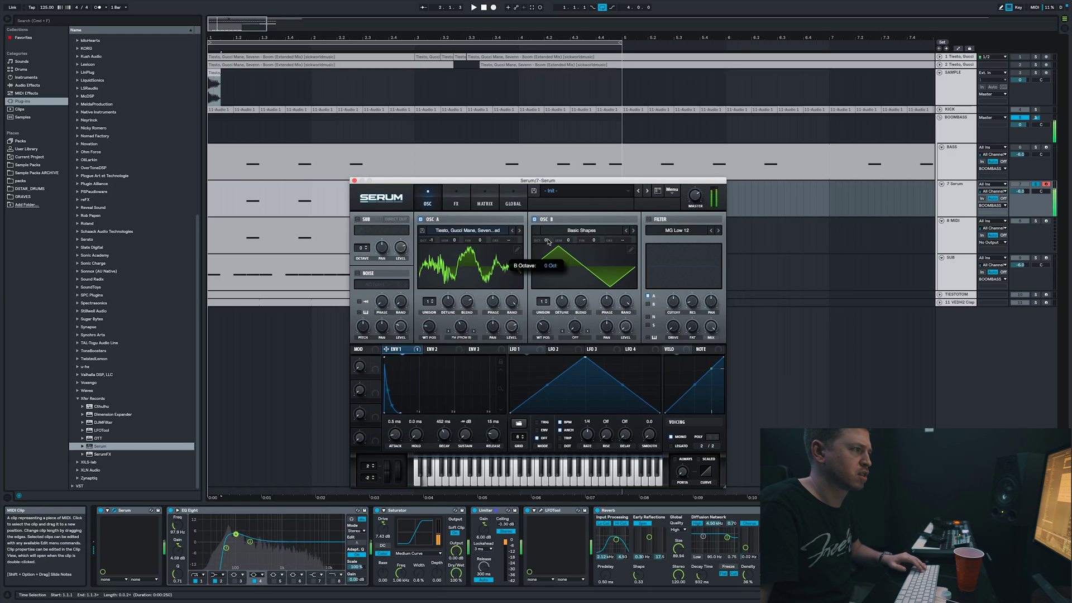
mouse_move(466, 317)
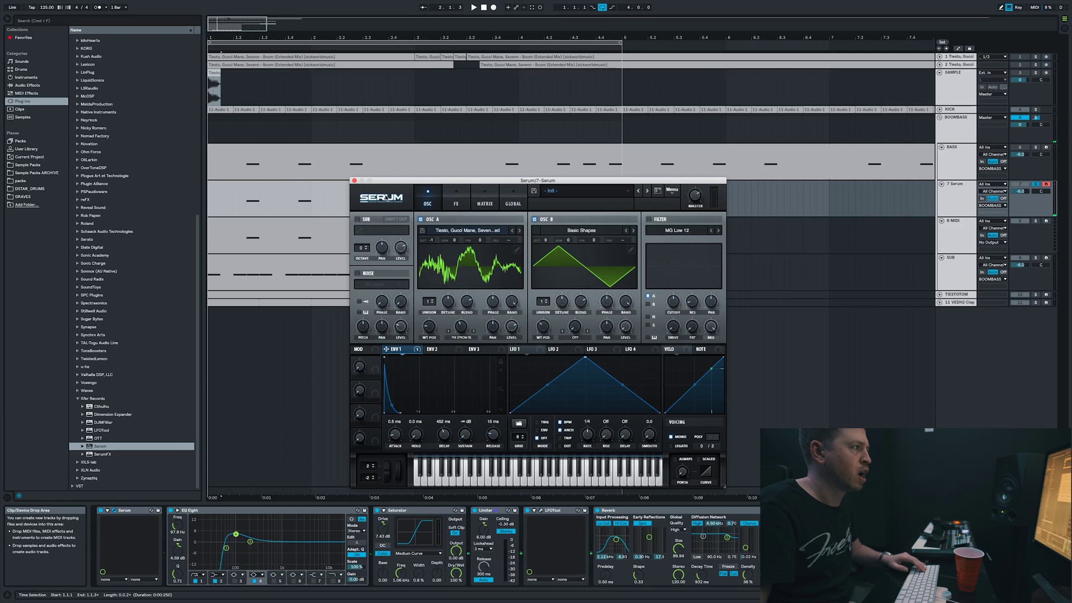
- Close the Serum window, then solo and play the BASS track to compare it with the 7 Serum track
click(353, 181)
click(1027, 167)
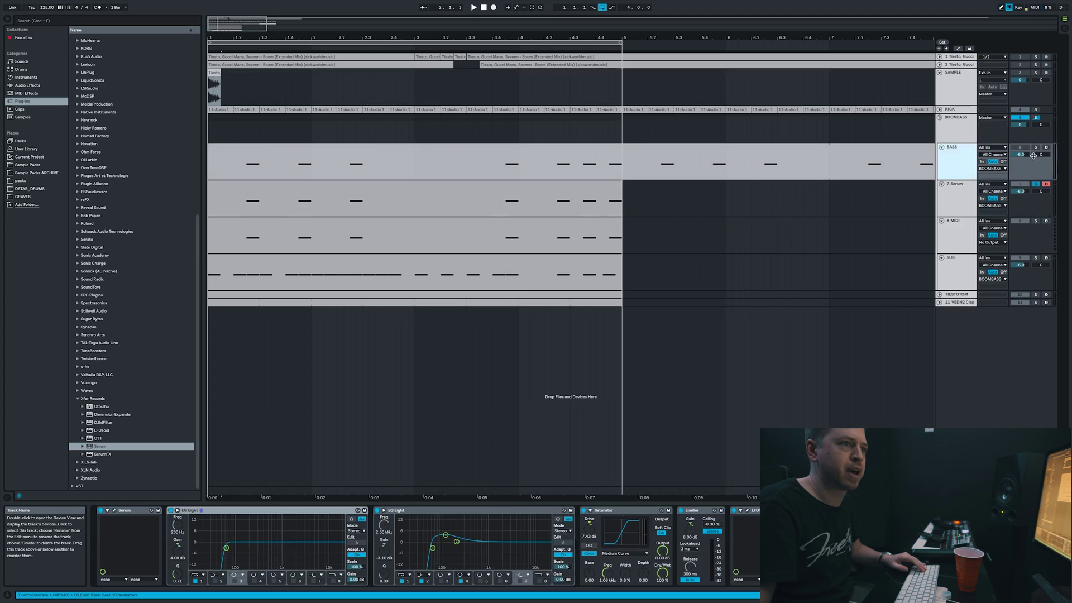
click(1033, 148)
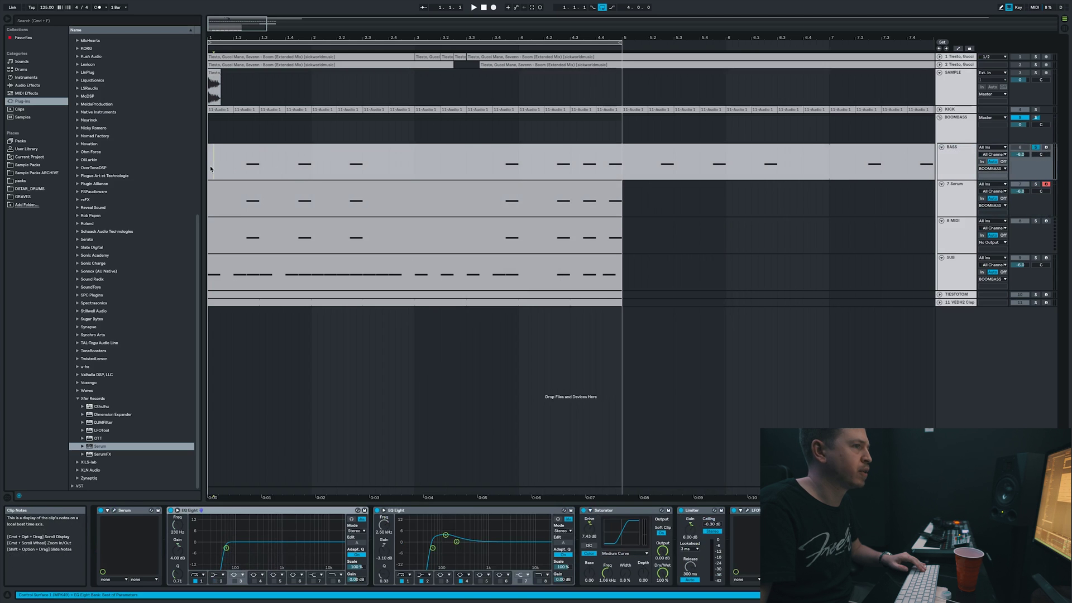
key(XF86AudioRaiseVolume)
key(space)
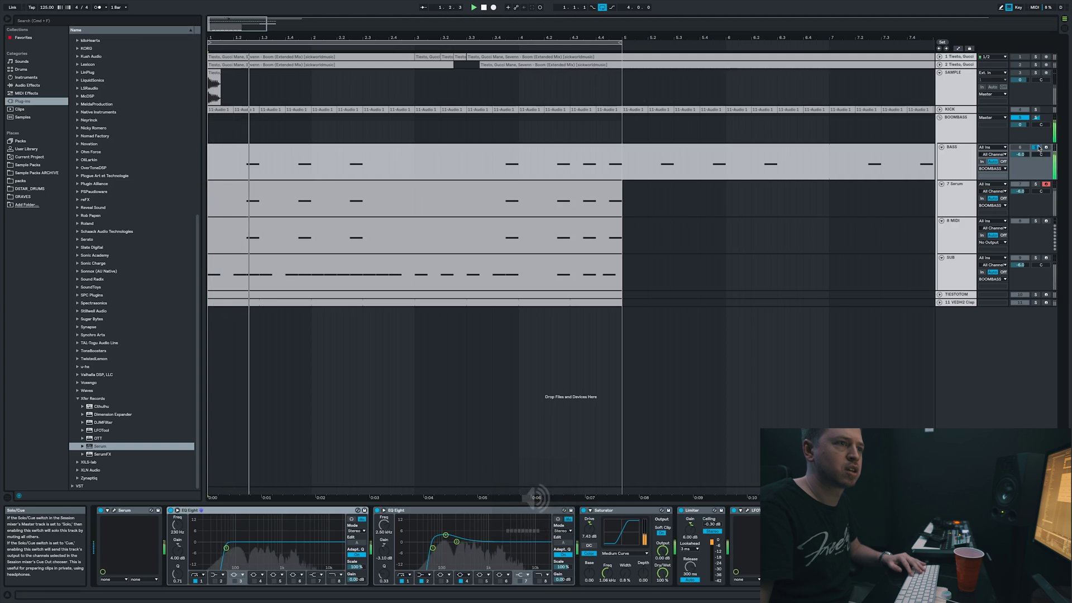
click(1034, 184)
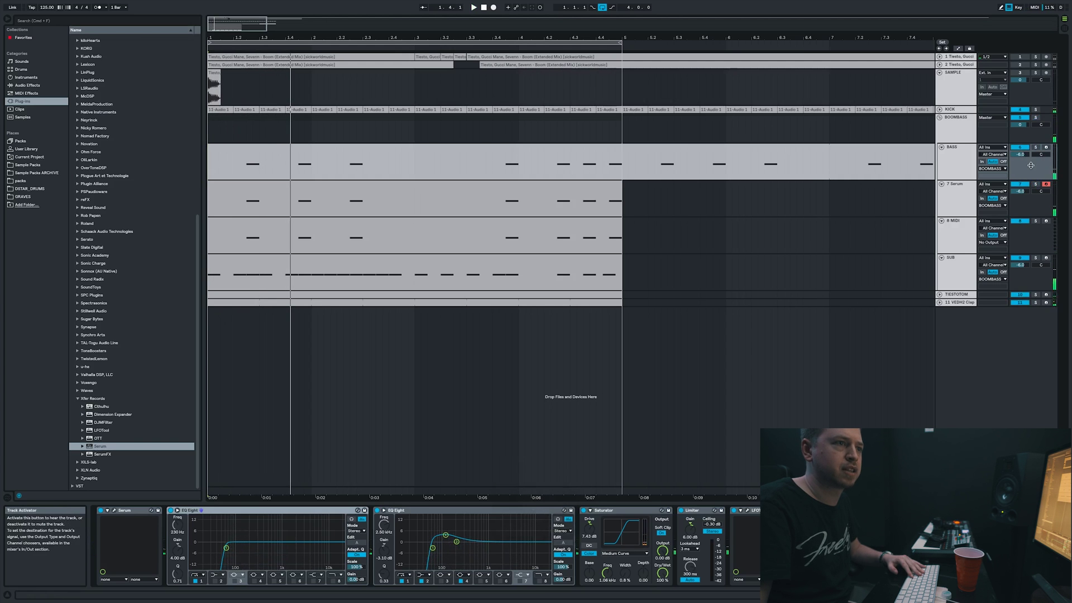
- Examine the BASS track's Serum patch, checking Envelope 1's modulation targets, the effects, and the oscillators
click(956, 163)
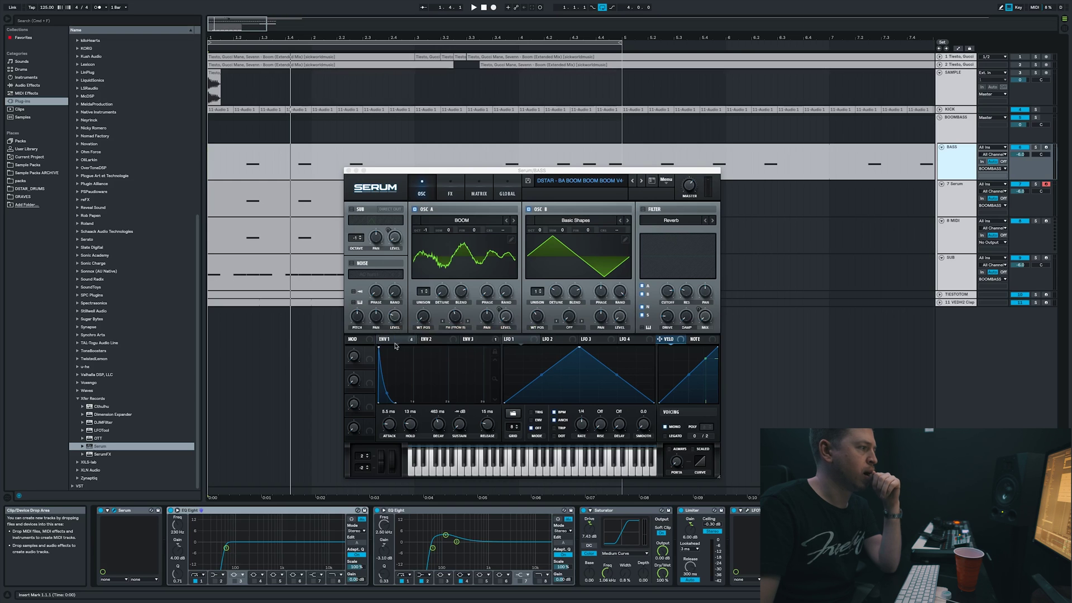
click(394, 342)
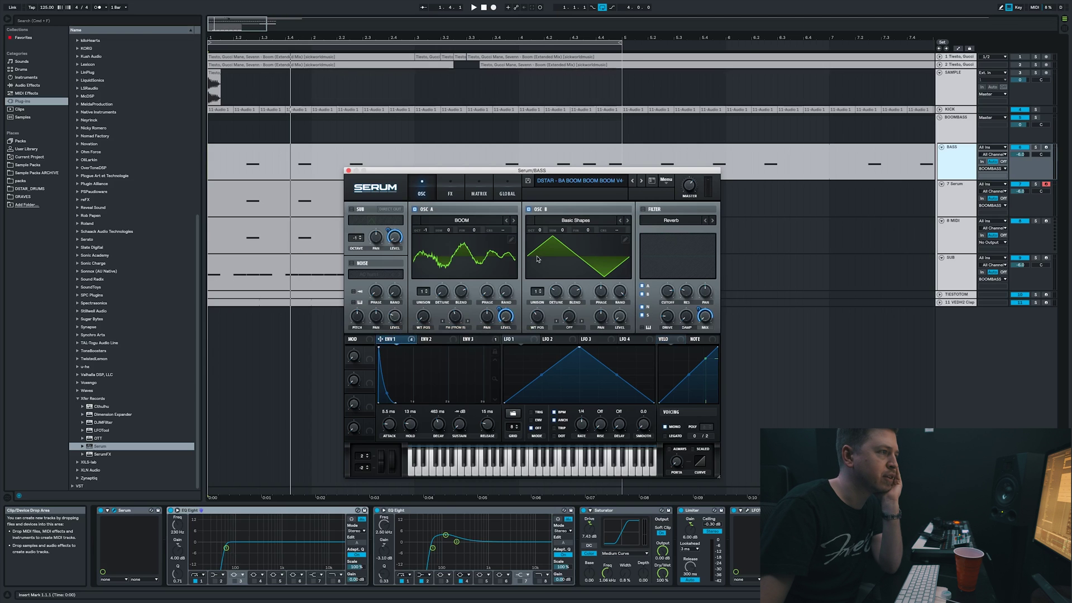
click(451, 193)
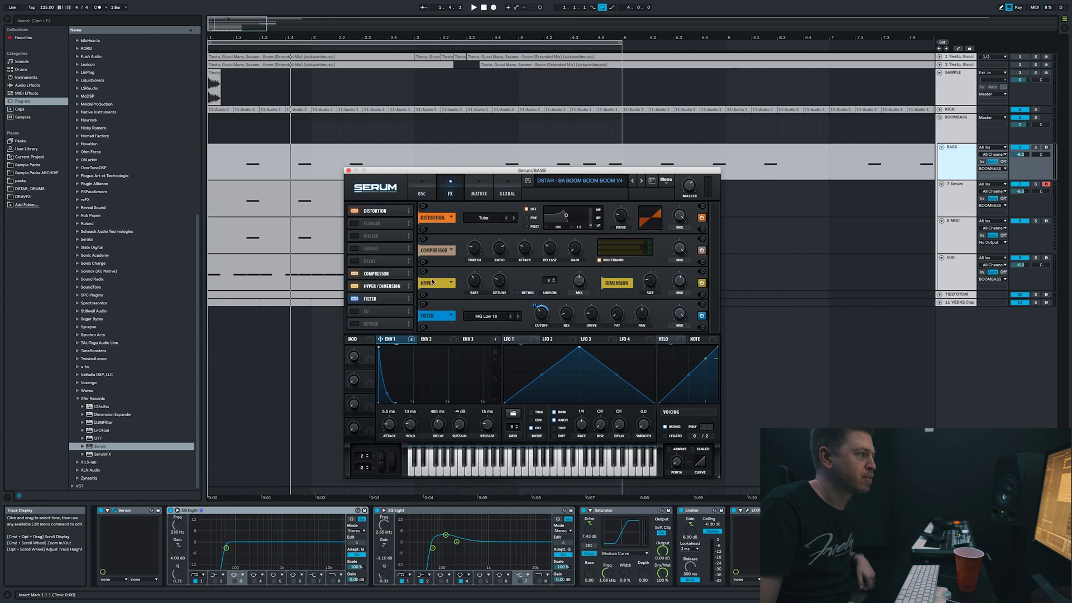
click(427, 193)
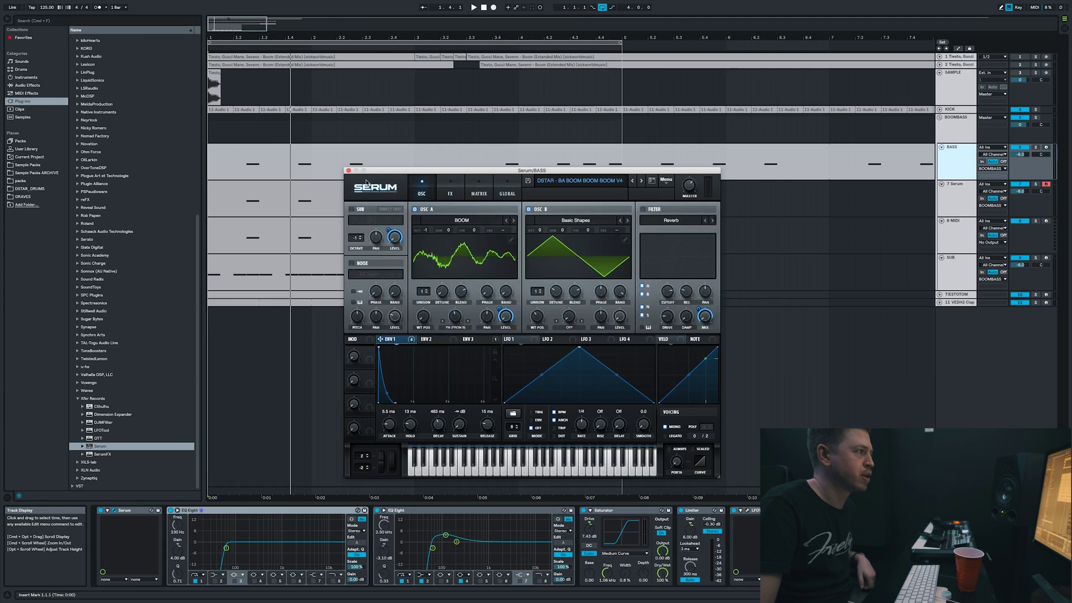
click(348, 170)
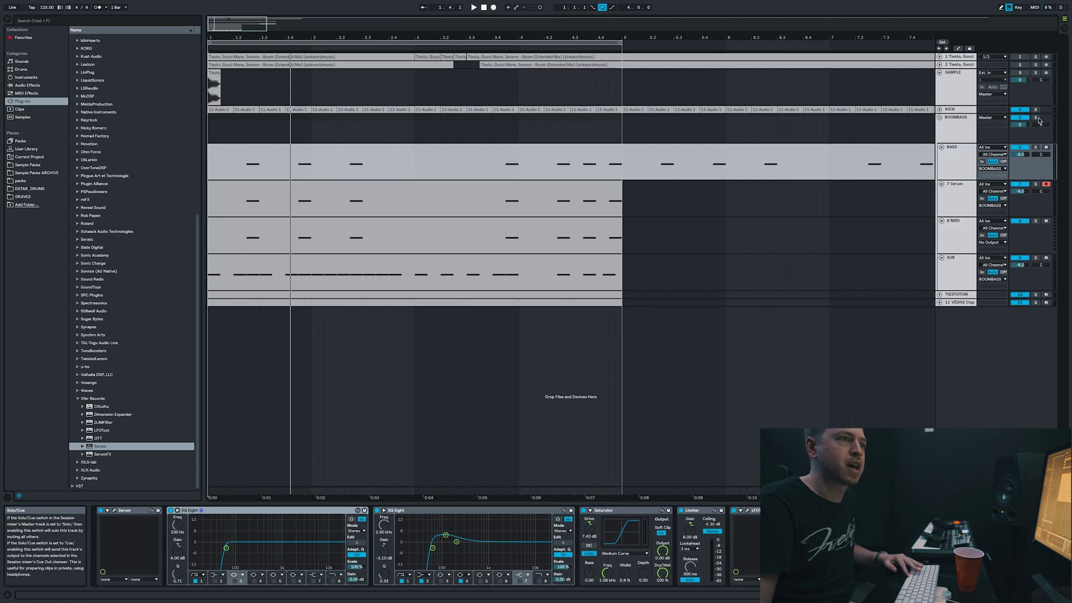
- Play the loop with all tracks active and show the devices of the VEDH2 Clap track
key(space)
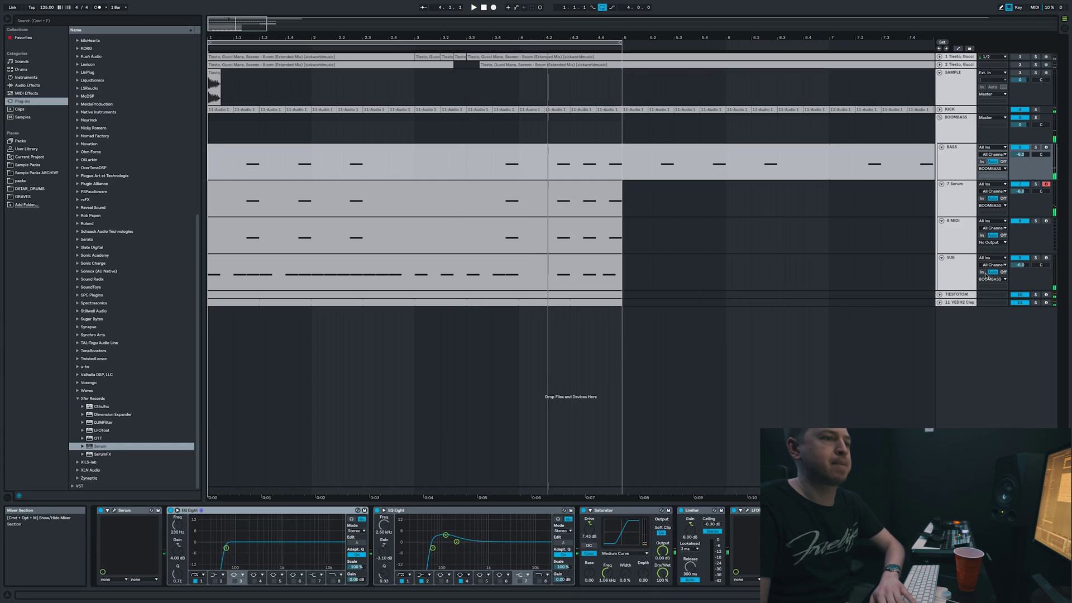
click(963, 302)
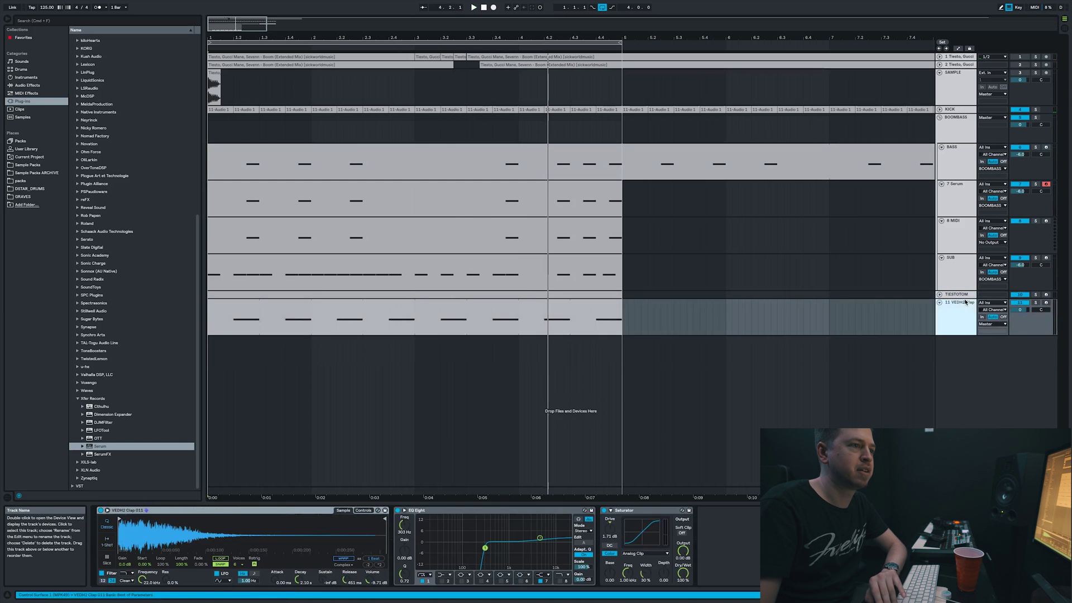
- Solo the SUB track, return the playback position to the start, and open the track's Serum patch
click(962, 284)
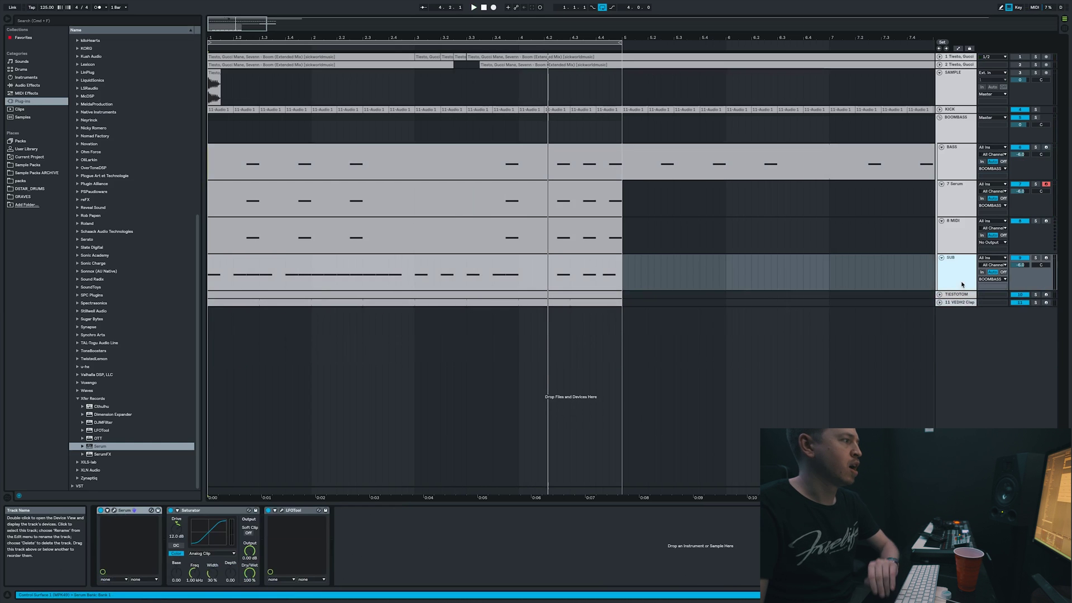
click(213, 283)
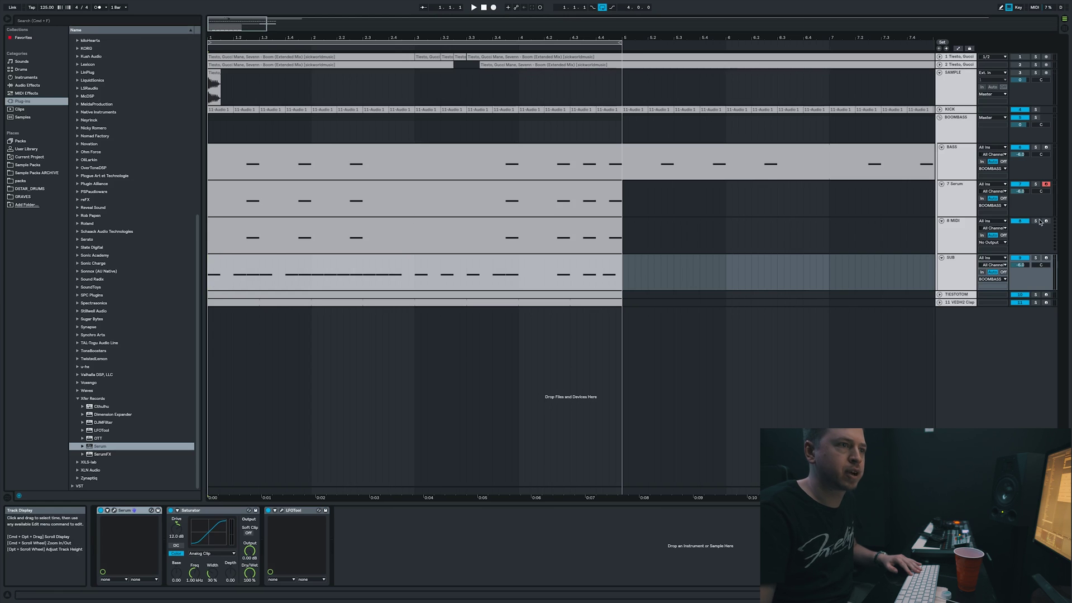
click(1035, 258)
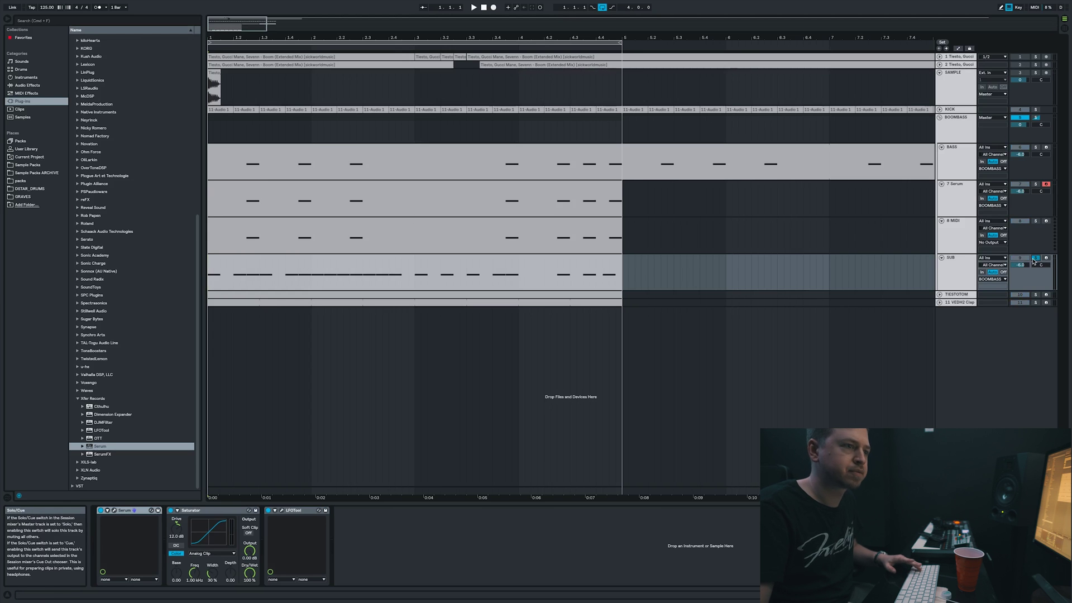
click(114, 512)
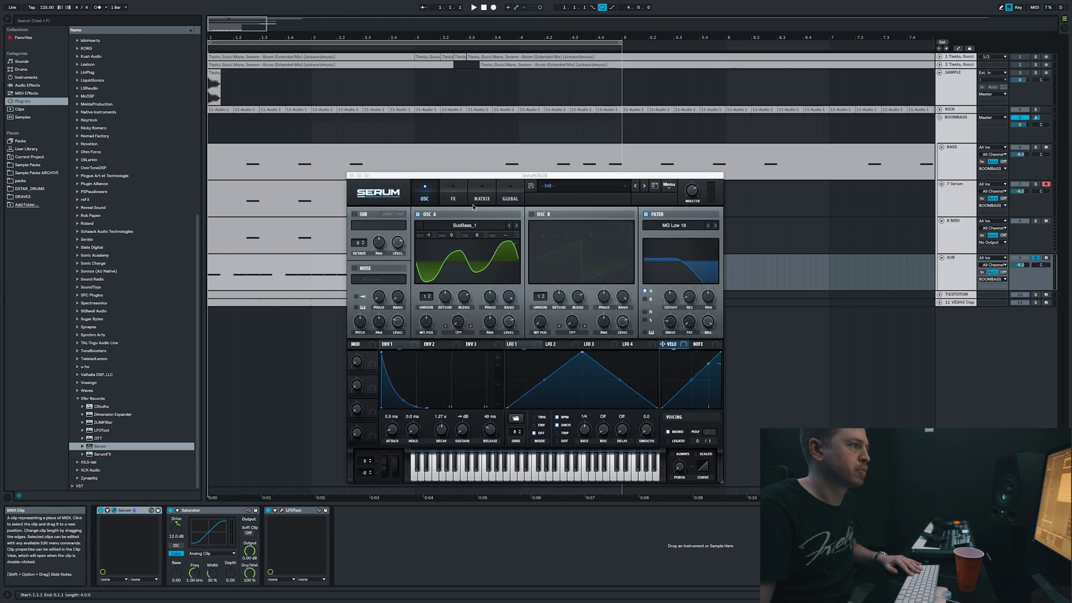
drag(481, 177, 600, 204)
- Examine the SUB patch's oscillator A wavetable category, its wavetable position, and the filter cutoff
click(579, 254)
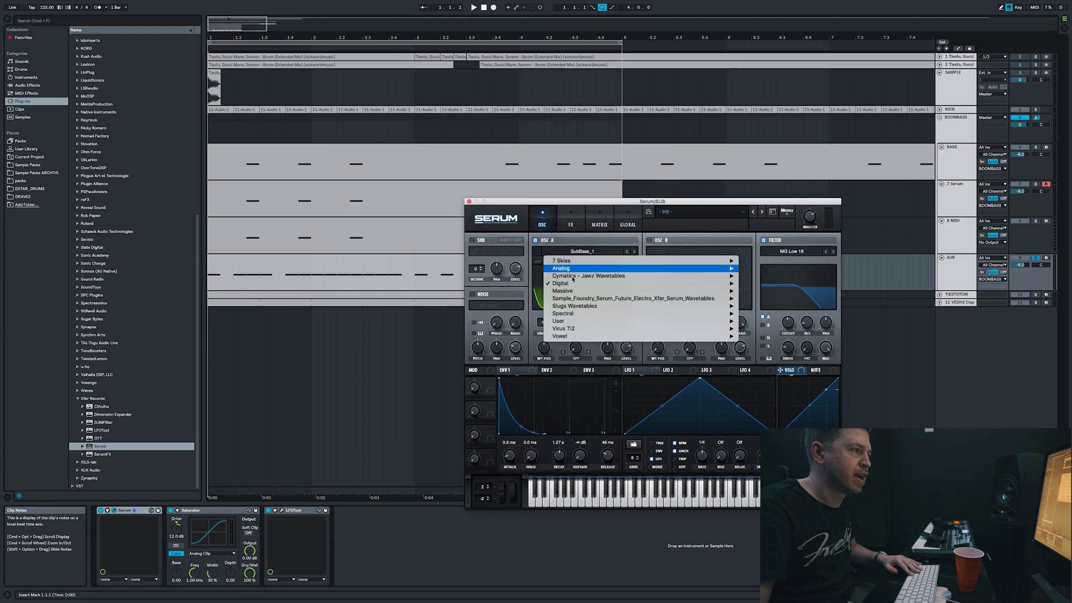
click(673, 216)
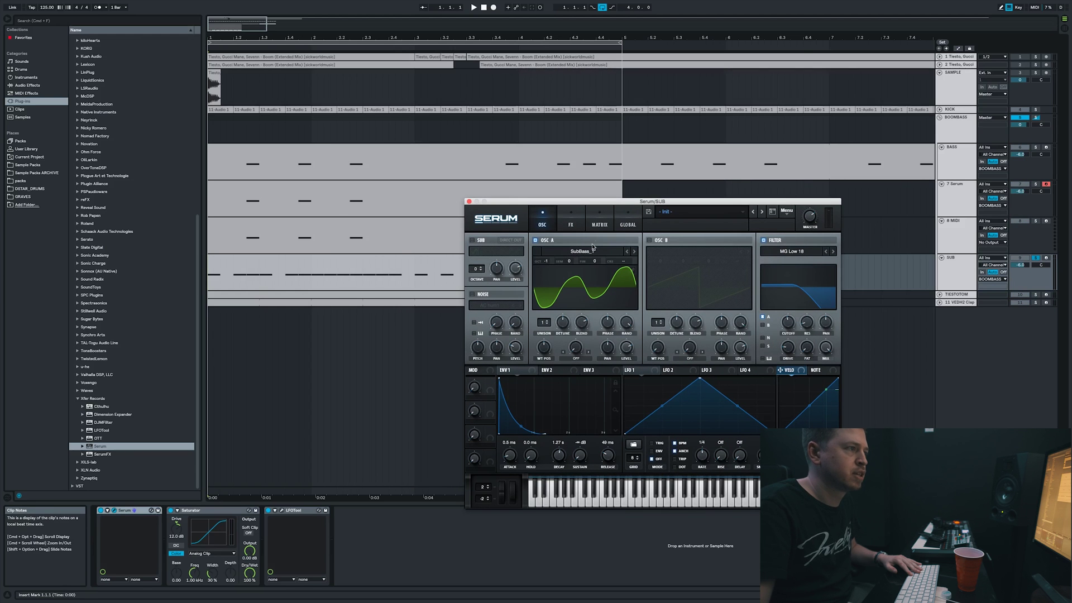
click(562, 251)
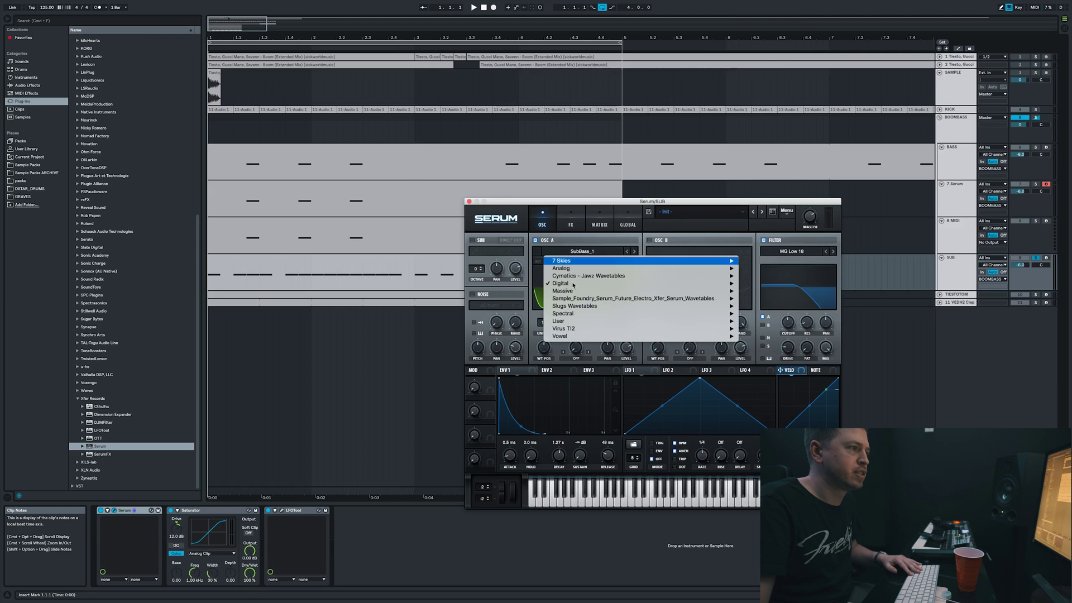
click(533, 364)
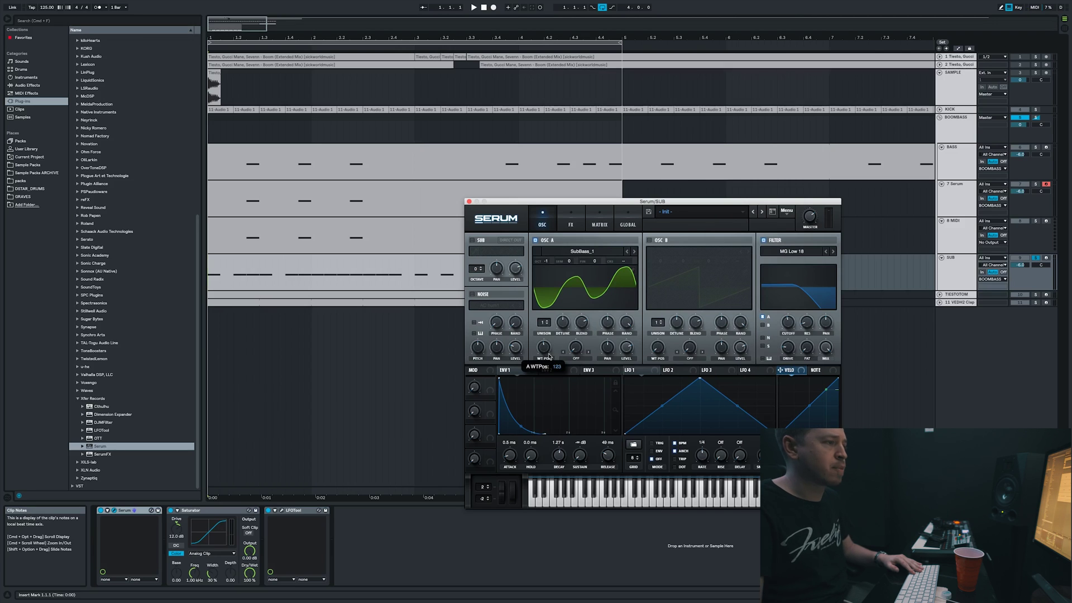
drag(551, 334, 549, 357)
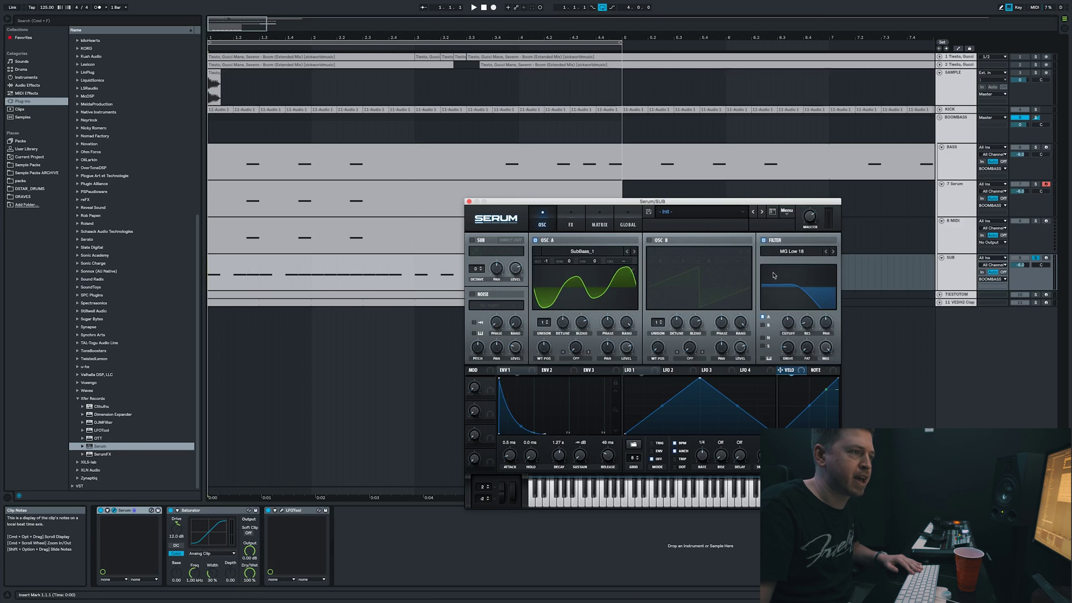
drag(794, 333, 795, 329)
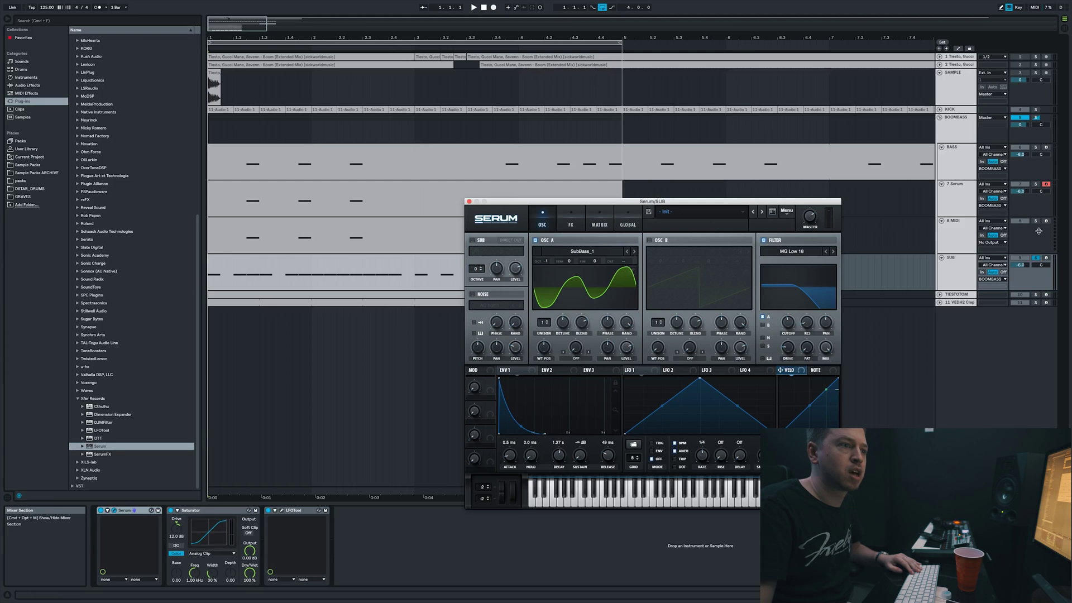
- Play the soloed SUB track, unsolo it to hear it with the other tracks, and stop playback
key(space)
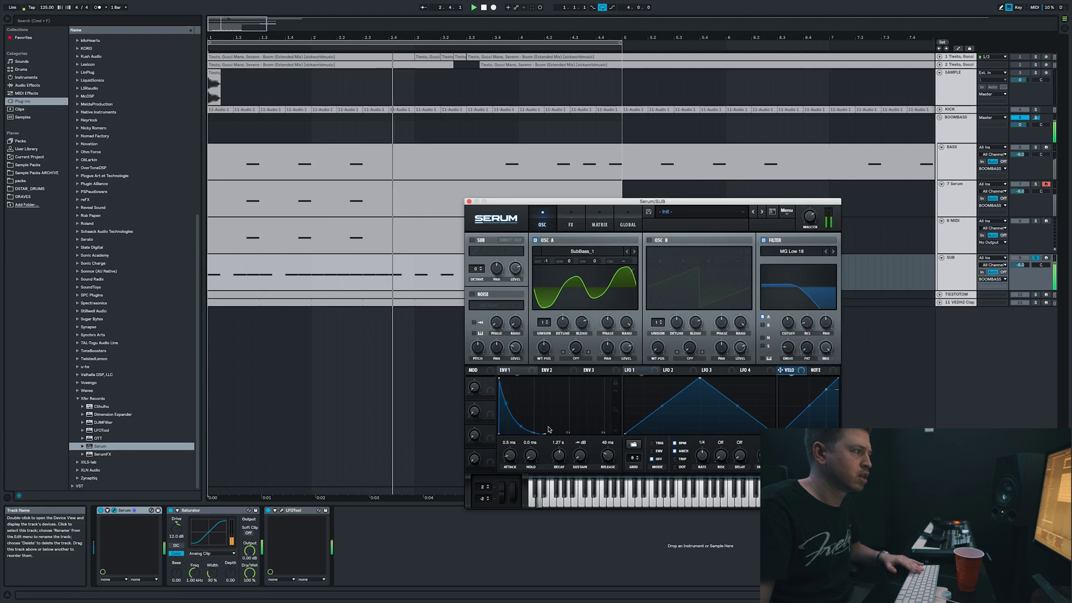
click(1035, 258)
key(space)
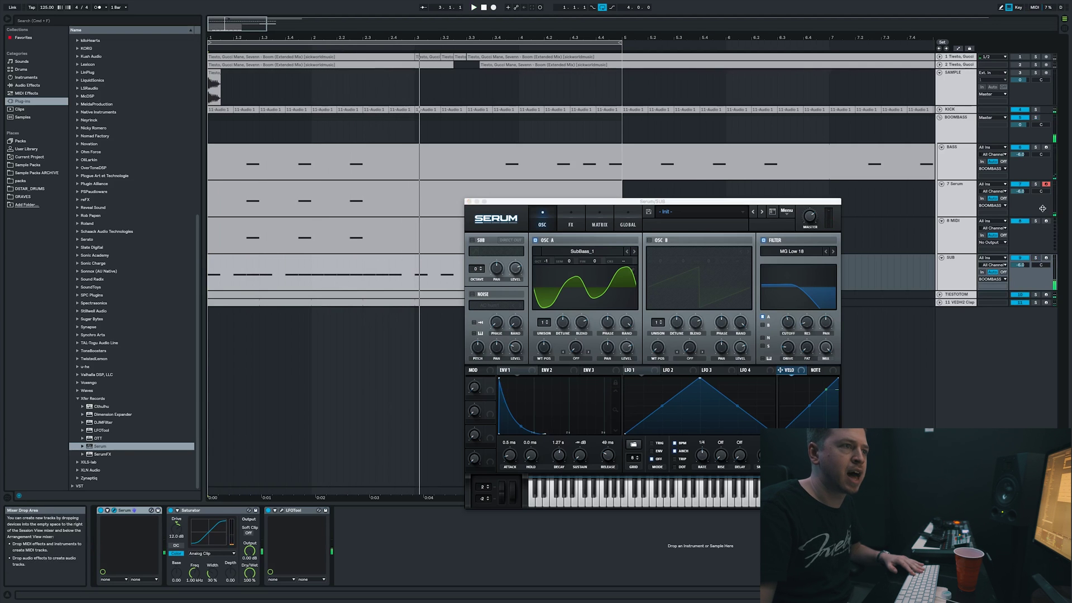